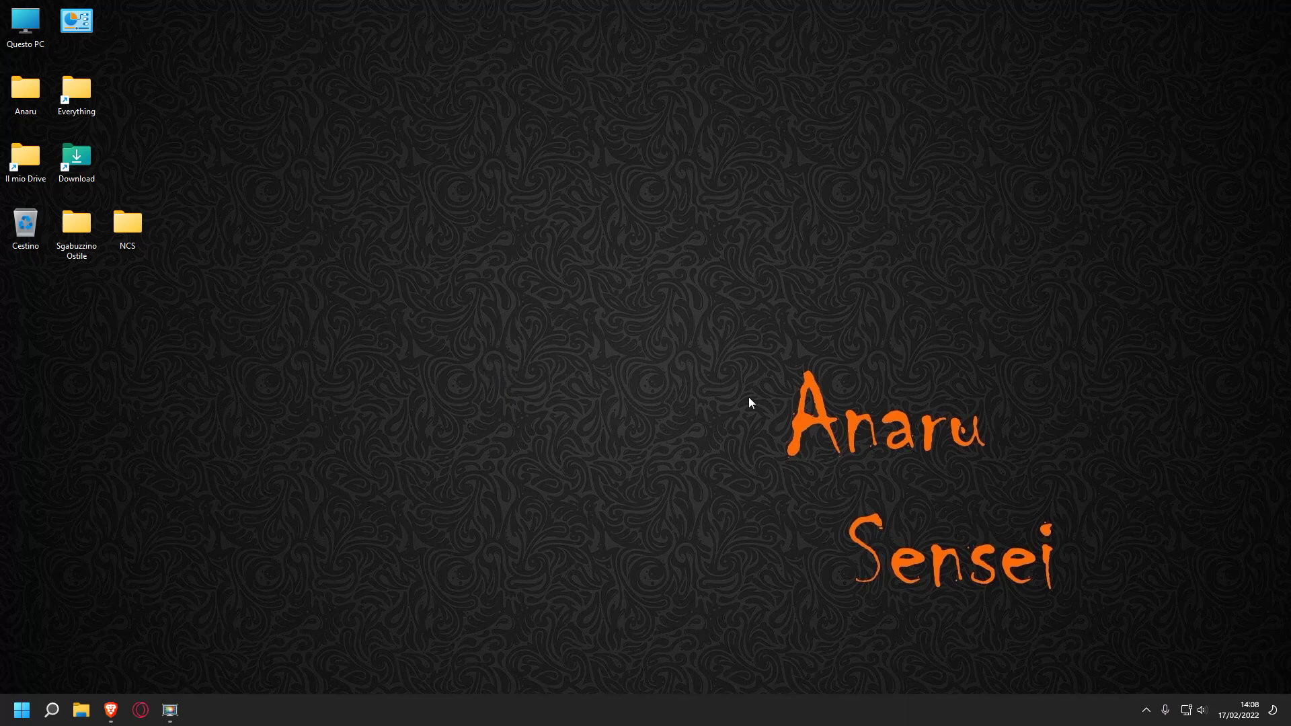
pyautogui.moveTo(754, 333); pyautogui.dragTo(1155, 638)
pyautogui.moveTo(1136, 652); pyautogui.dragTo(741, 347)
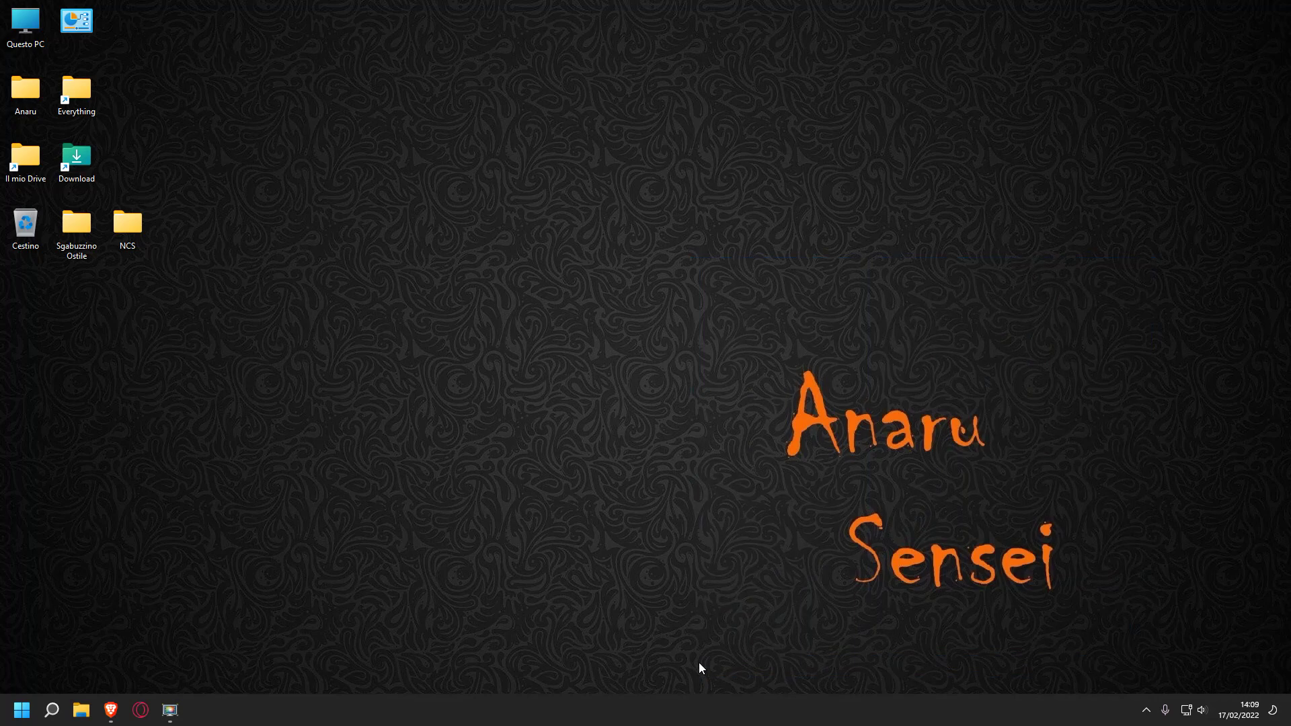
pyautogui.moveTo(702, 657); pyautogui.dragTo(1208, 238)
# Step: Open Command Prompt (Prompt dei comandi) as administrator and move its window away from the desktop icons
pyautogui.click(22, 709)
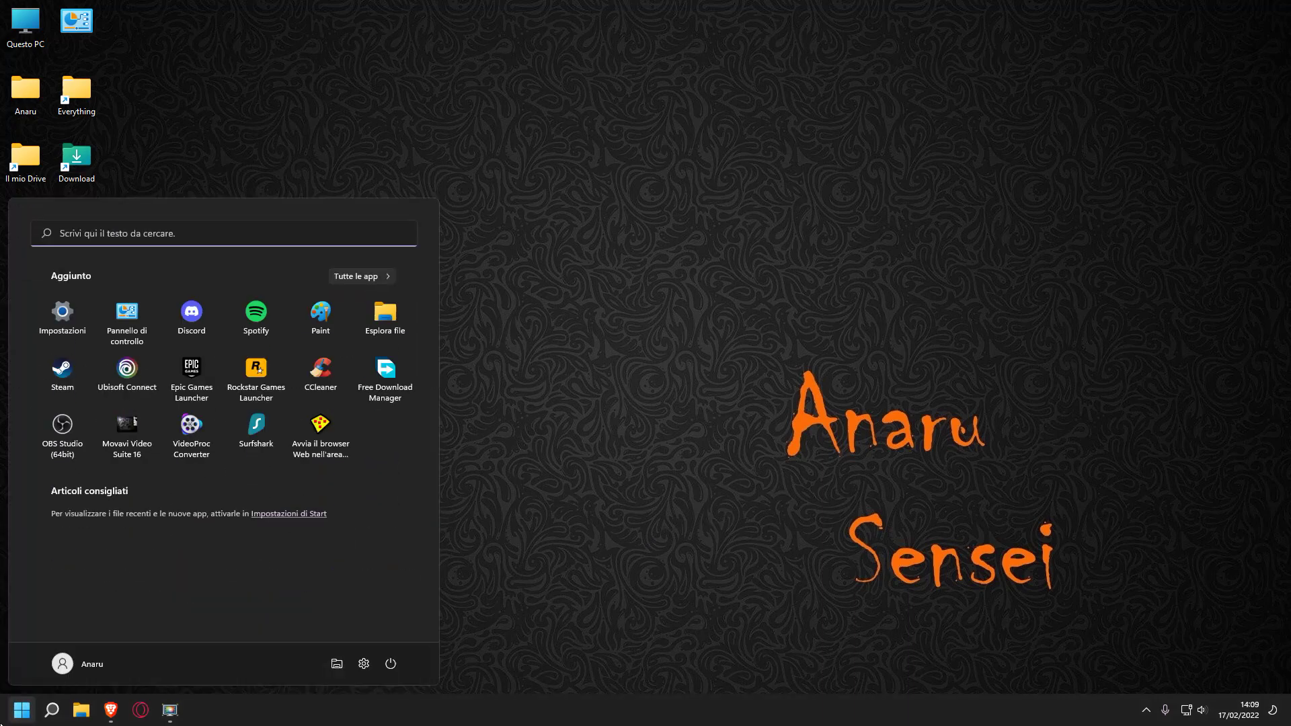
pyautogui.write('cmd')
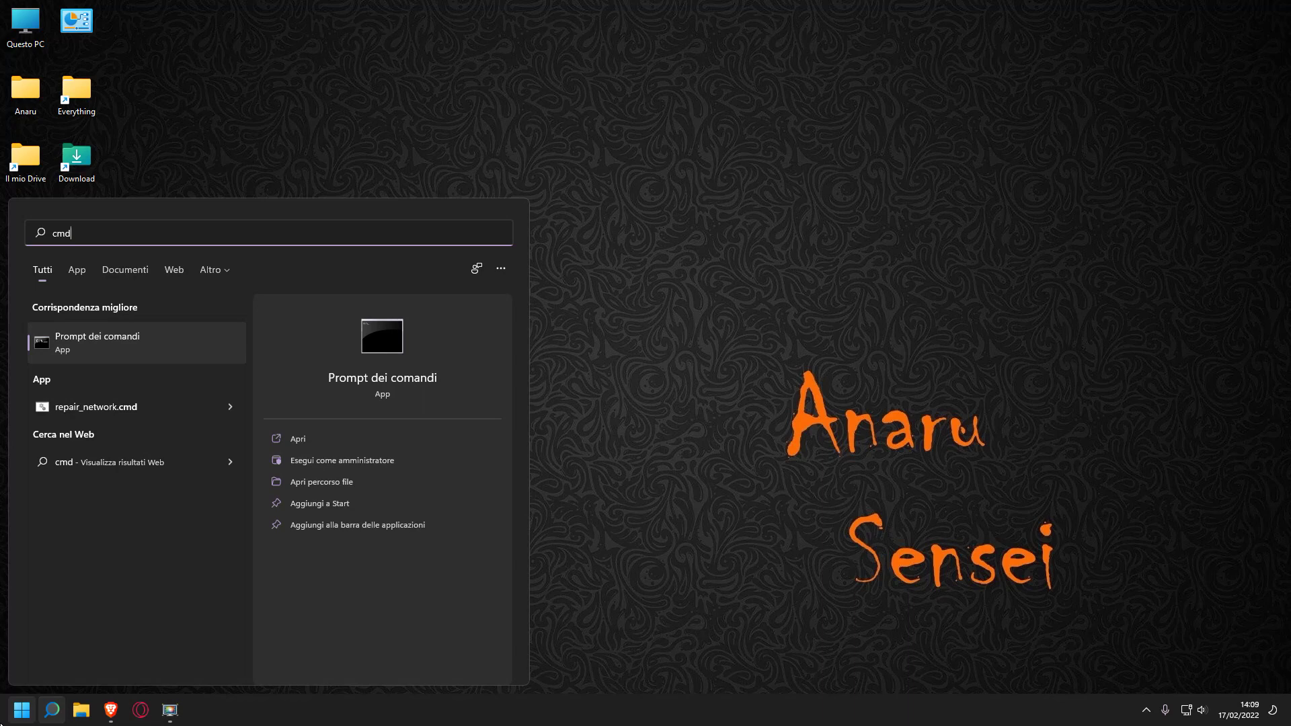
pyautogui.rightClick(98, 339)
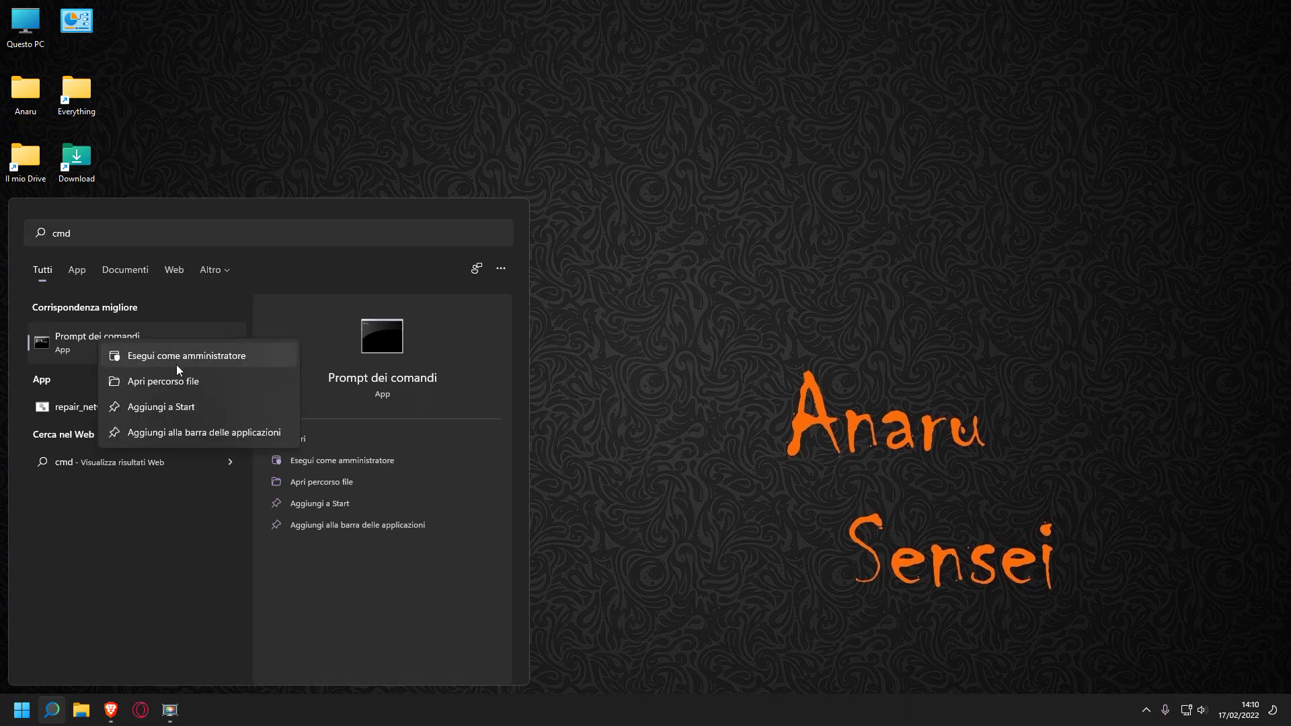
pyautogui.click(180, 356)
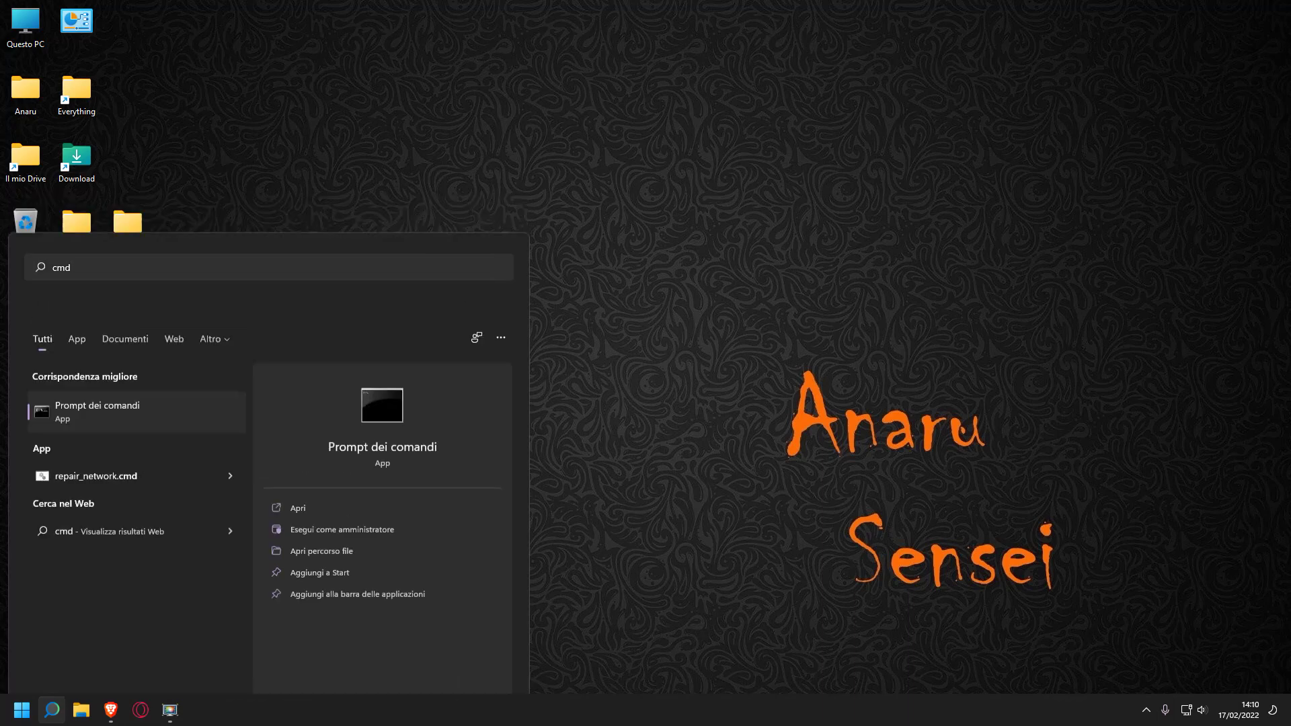
pyautogui.click(556, 461)
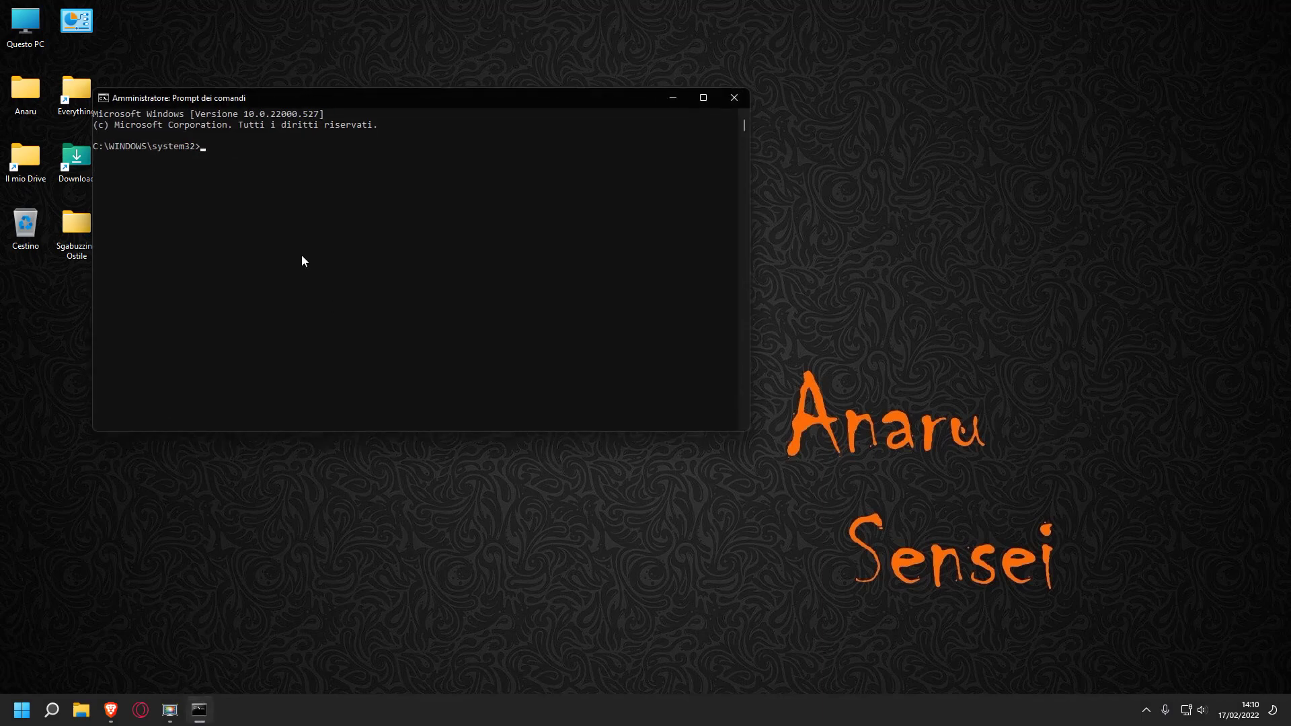
pyautogui.moveTo(234, 102); pyautogui.dragTo(761, 40)
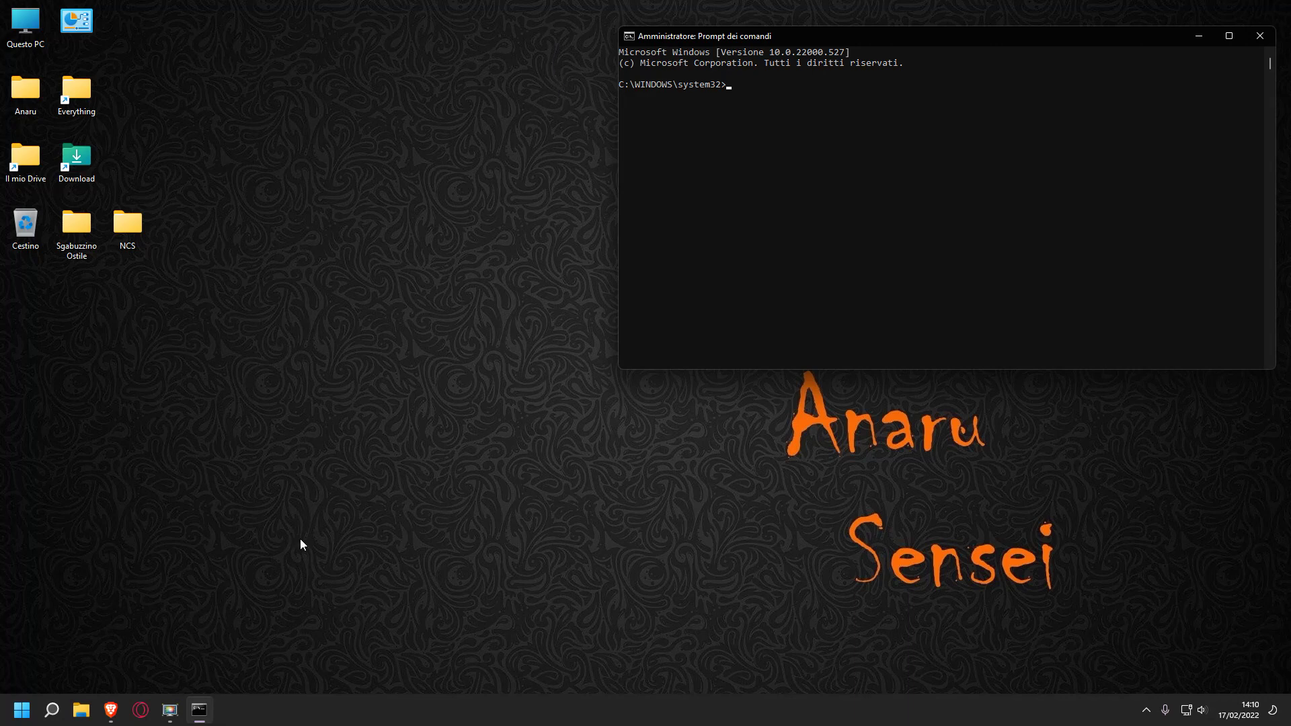
# Step: Switch to the YouTube video in Brave, expand its description and locate the ipconfig/release command under LINK UTILI
pyautogui.click(121, 718)
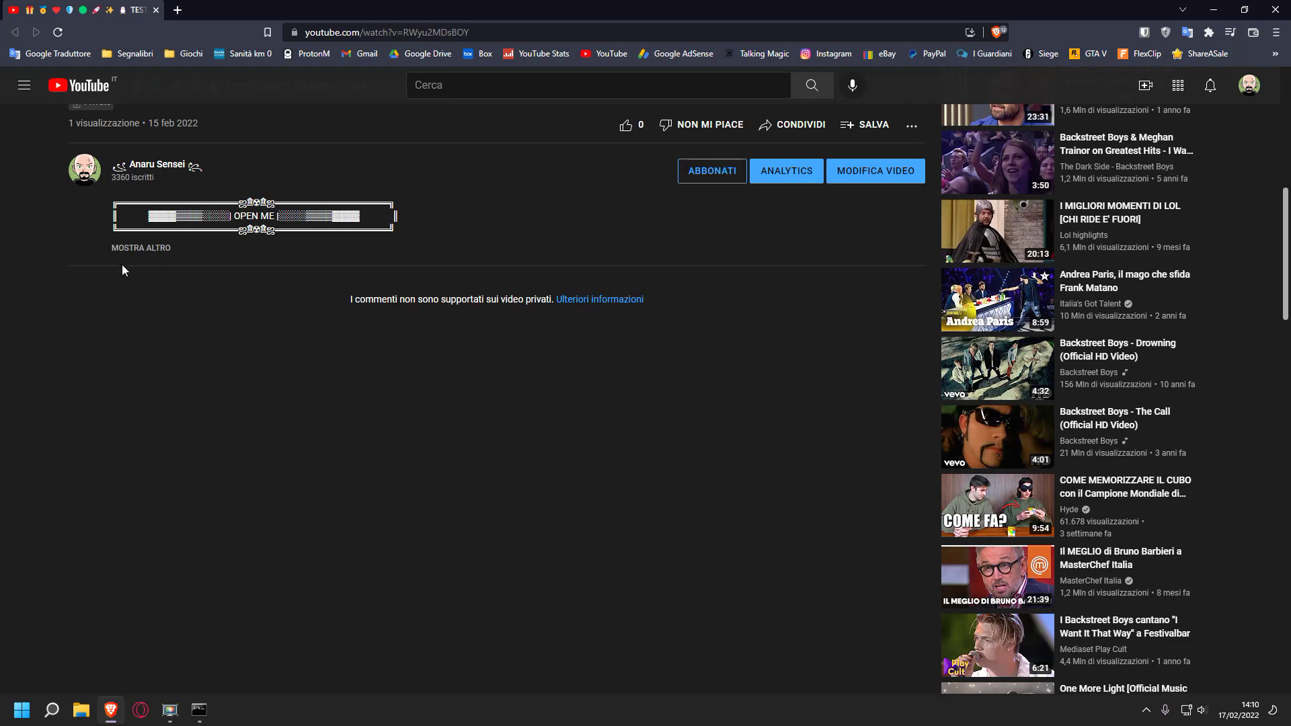
pyautogui.click(149, 256)
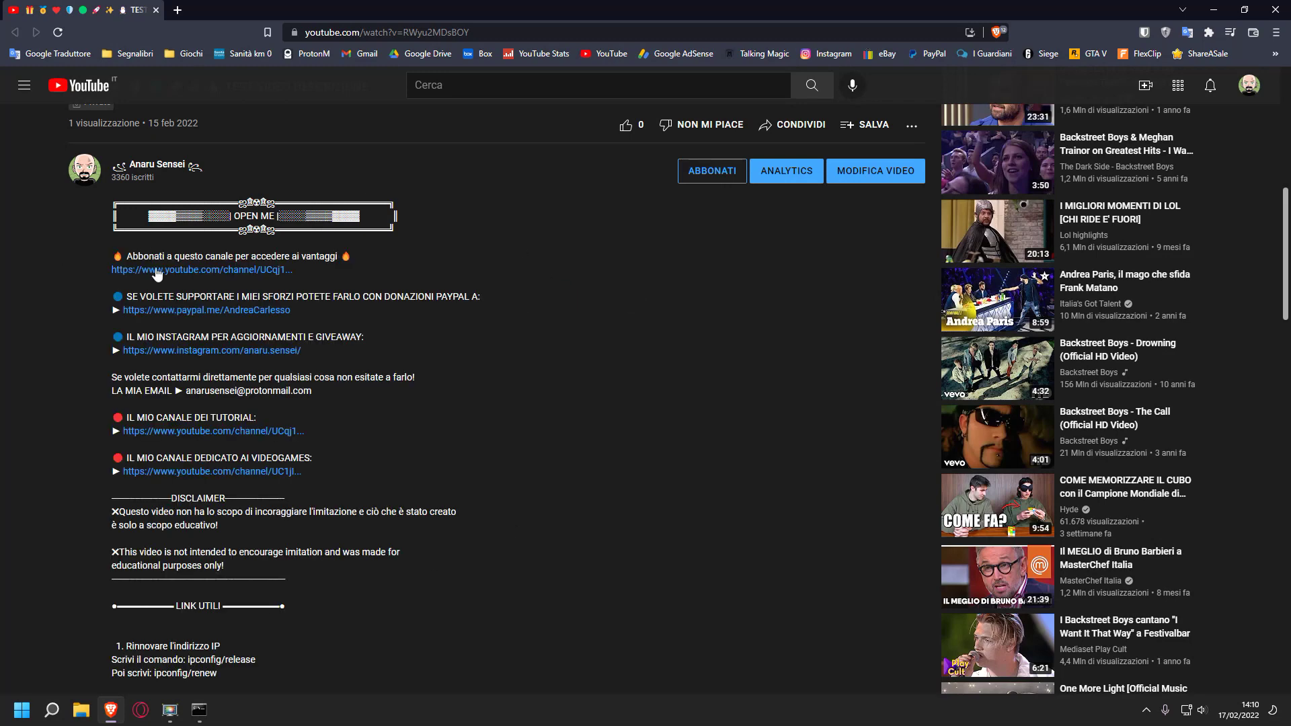
pyautogui.scroll(-4, 219, 310)
pyautogui.scroll(-2, 220, 311)
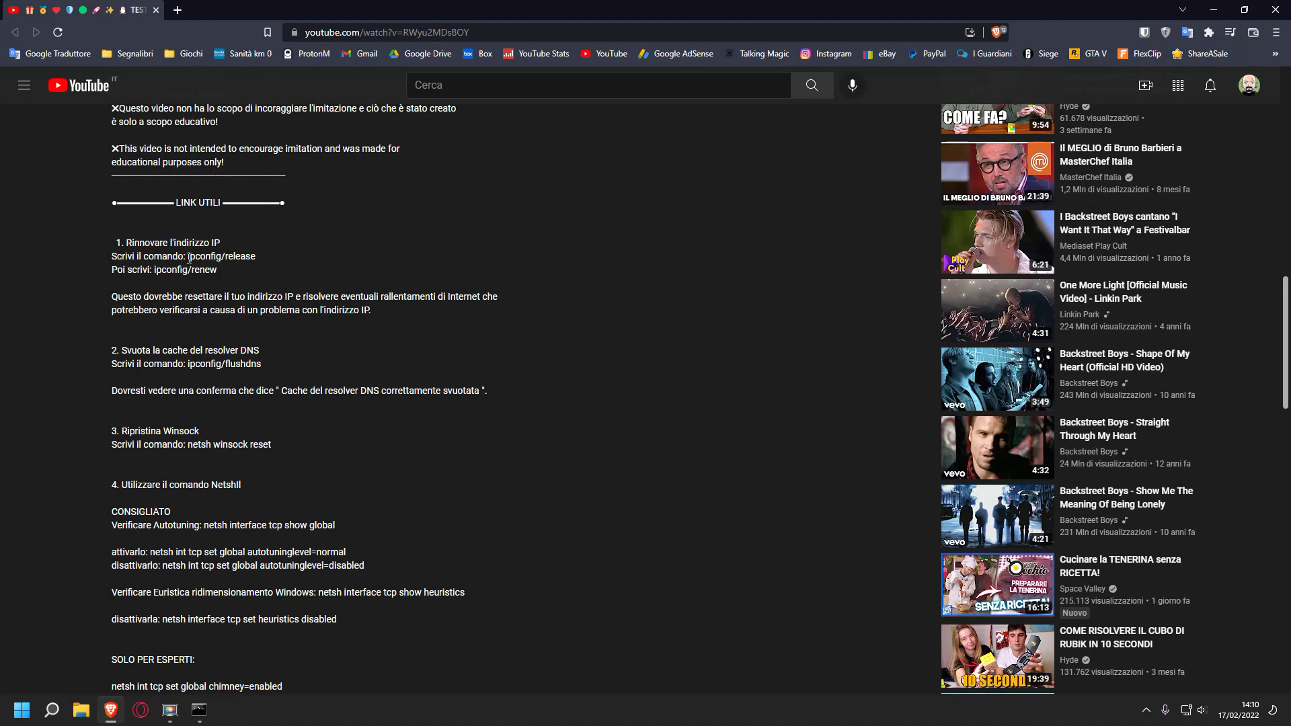
pyautogui.moveTo(188, 257); pyautogui.dragTo(272, 261)
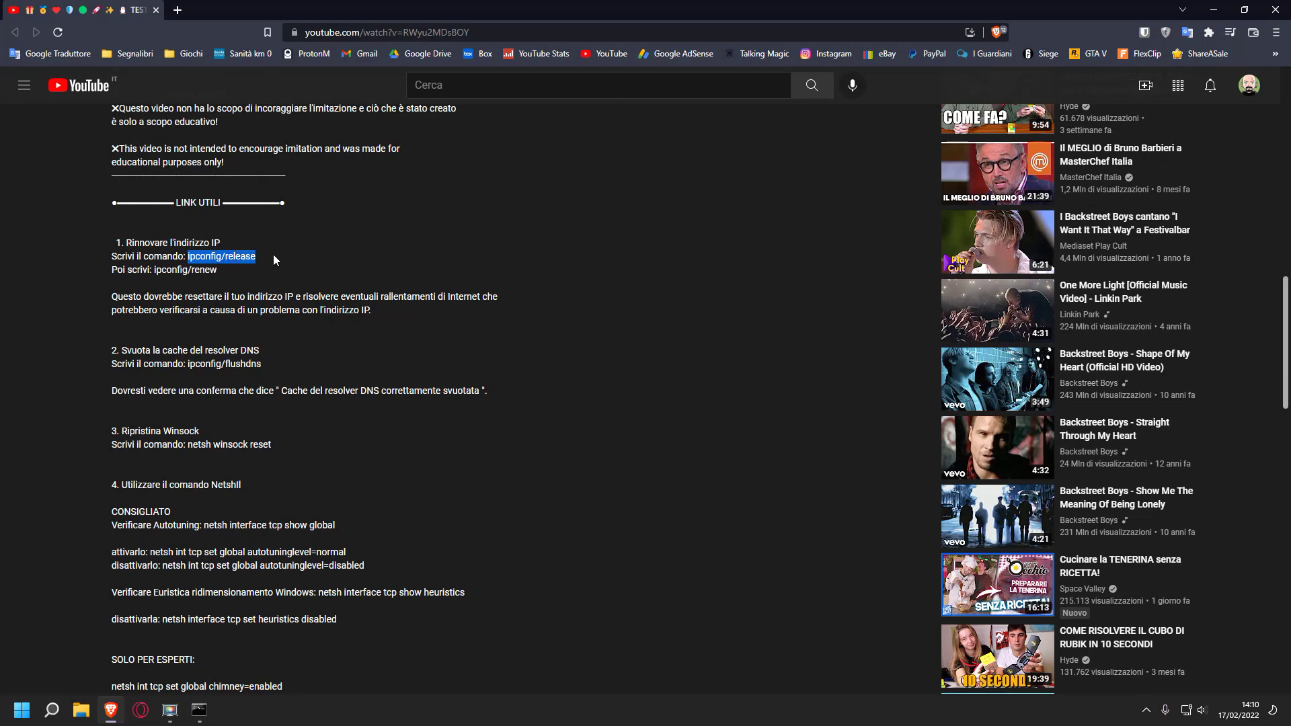
pyautogui.click(418, 268)
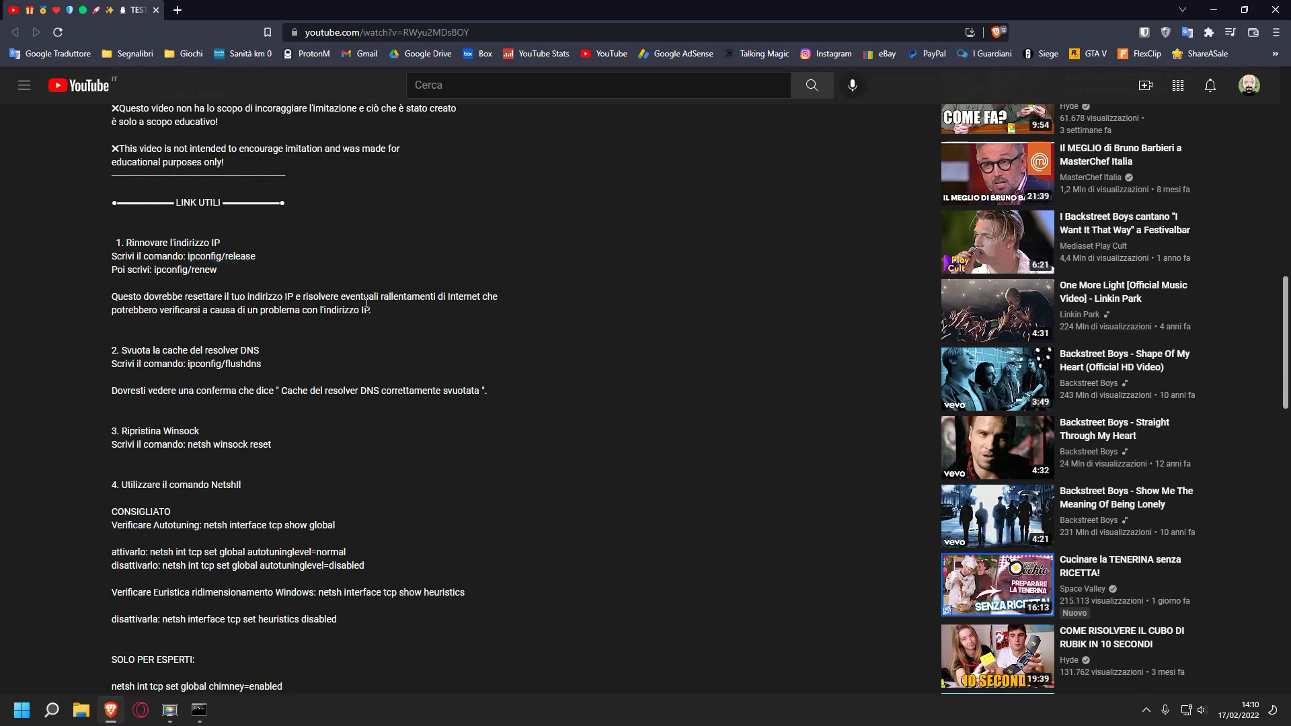
# Step: Review the ipconfig/renew command in the description and place the Command Prompt window beside the description text
pyautogui.click(199, 709)
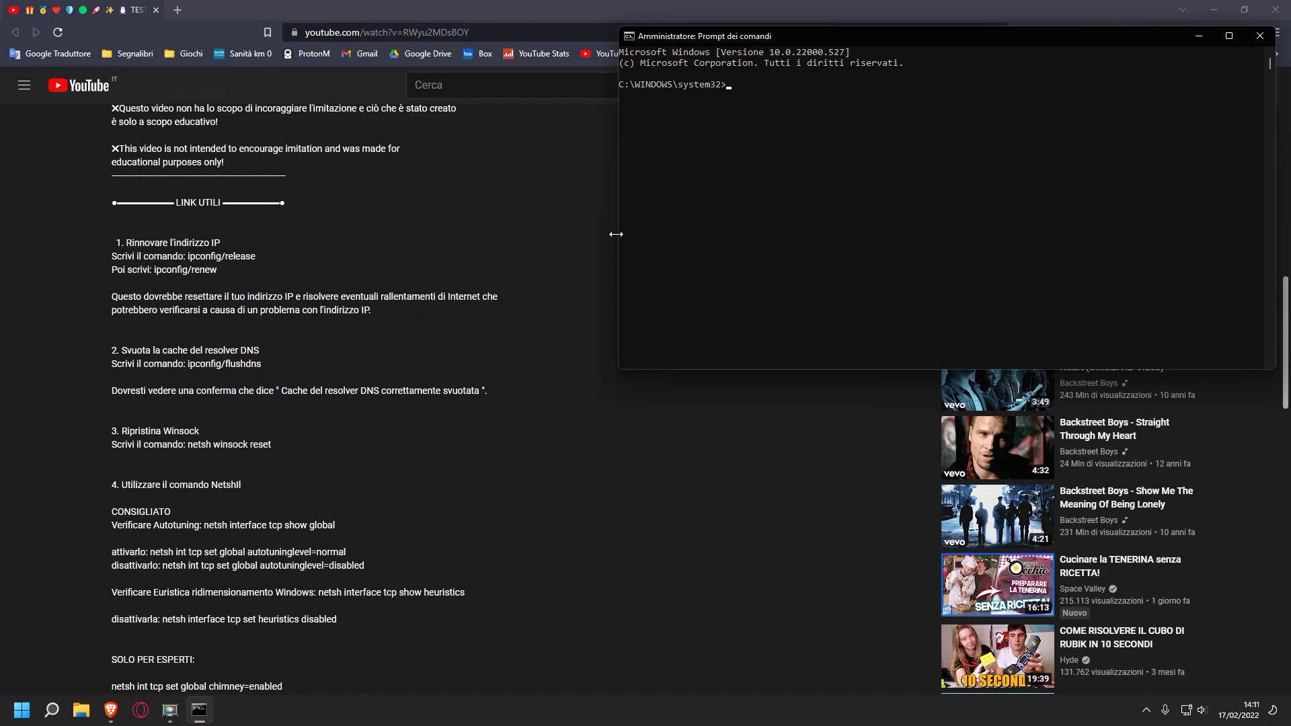
pyautogui.click(156, 276)
pyautogui.moveTo(153, 270); pyautogui.dragTo(212, 272)
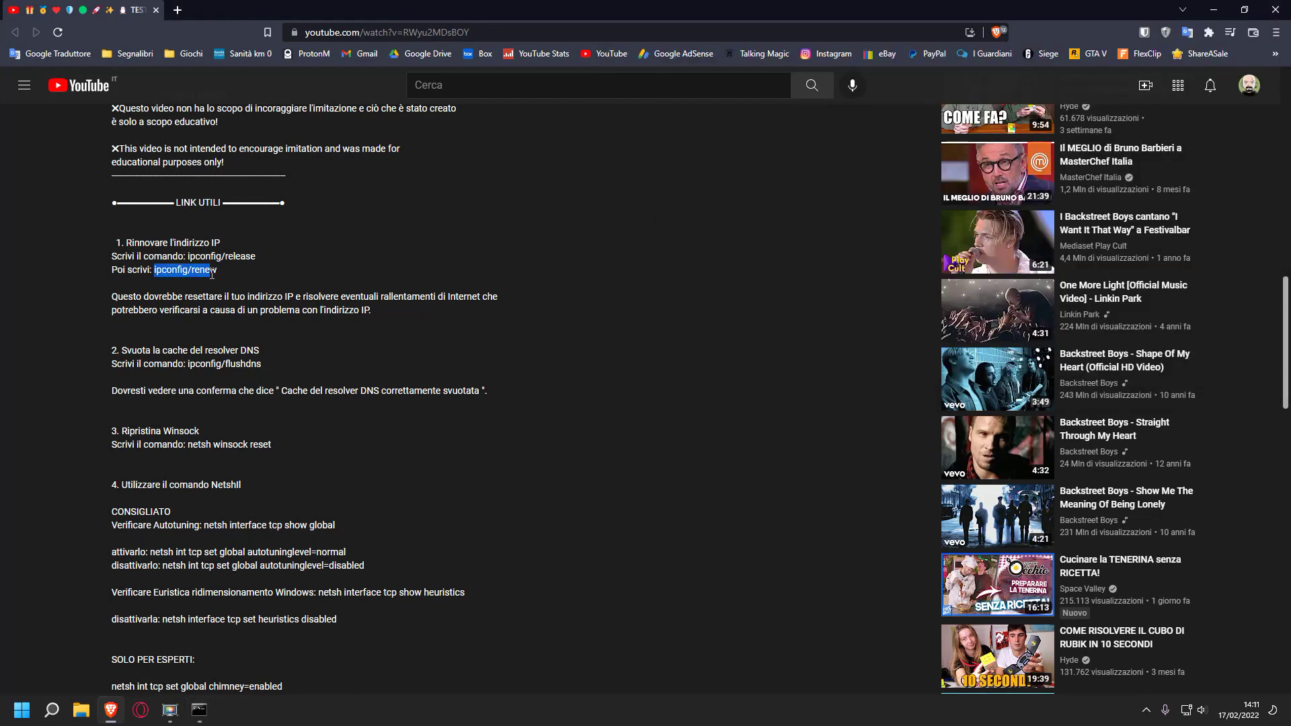
pyautogui.click(268, 274)
pyautogui.click(199, 710)
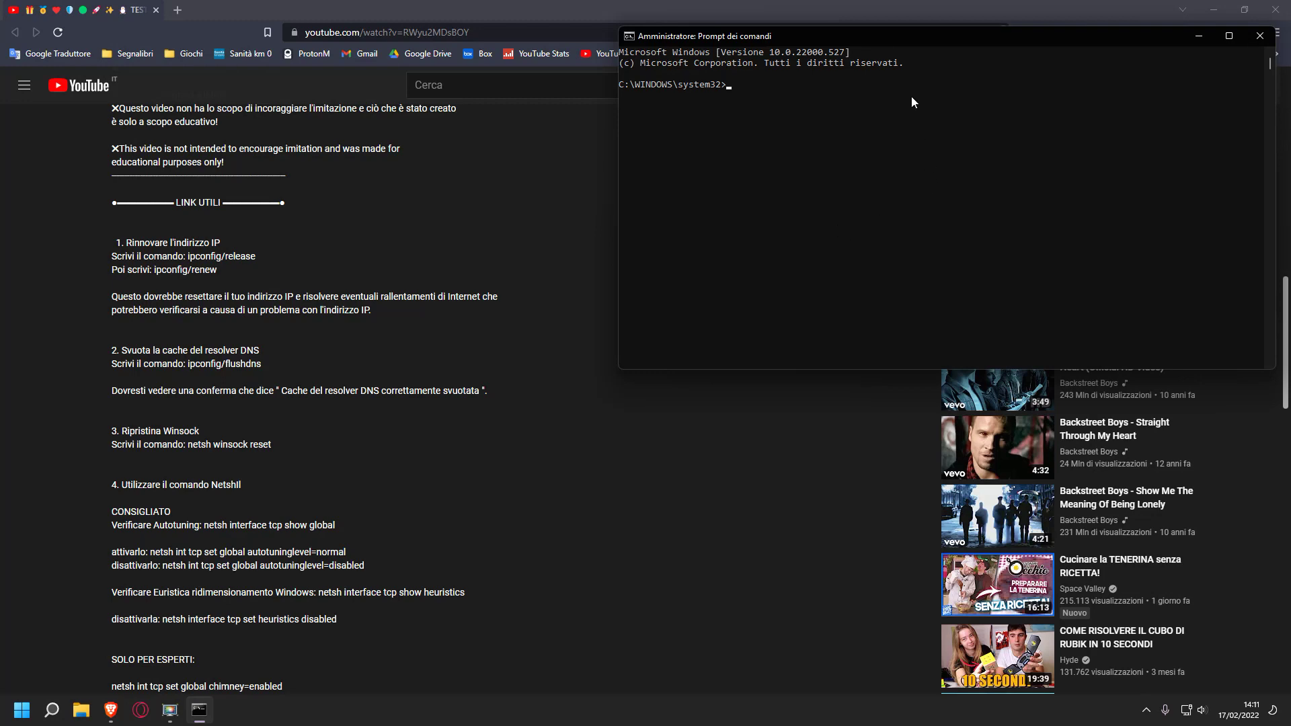
pyautogui.moveTo(882, 41); pyautogui.dragTo(816, 227)
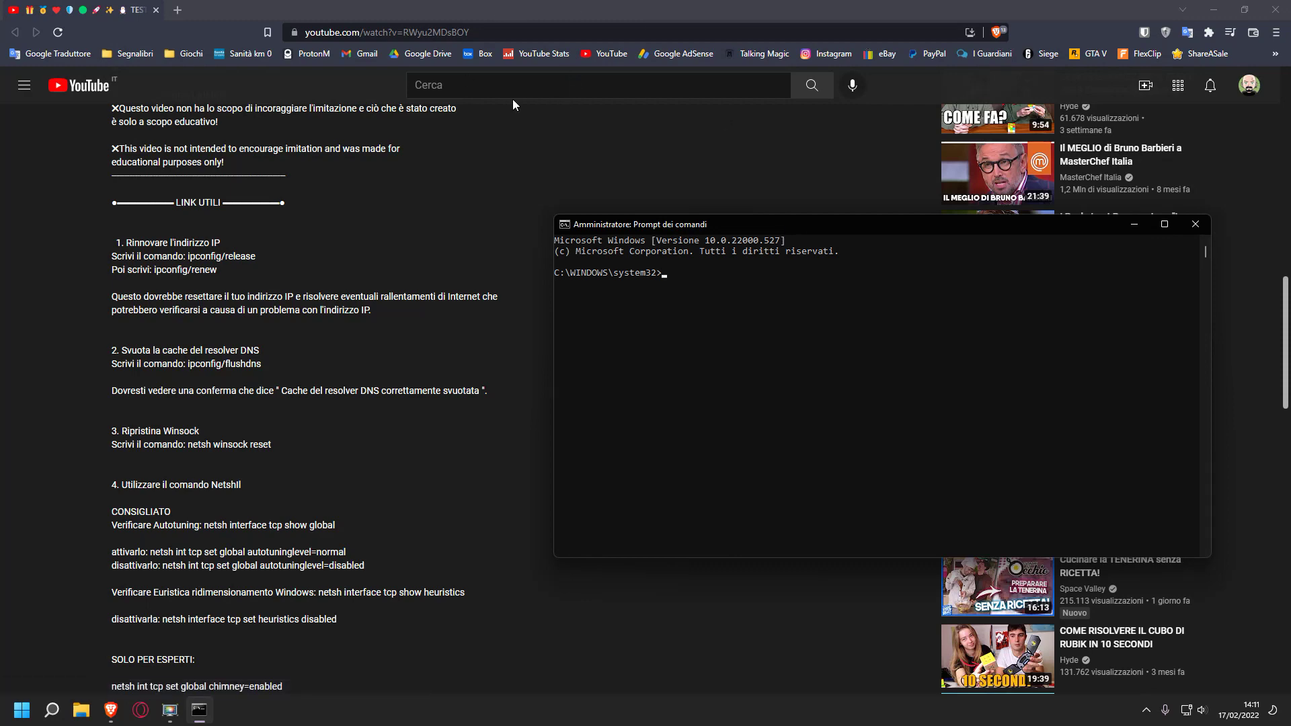
pyautogui.click(479, 229)
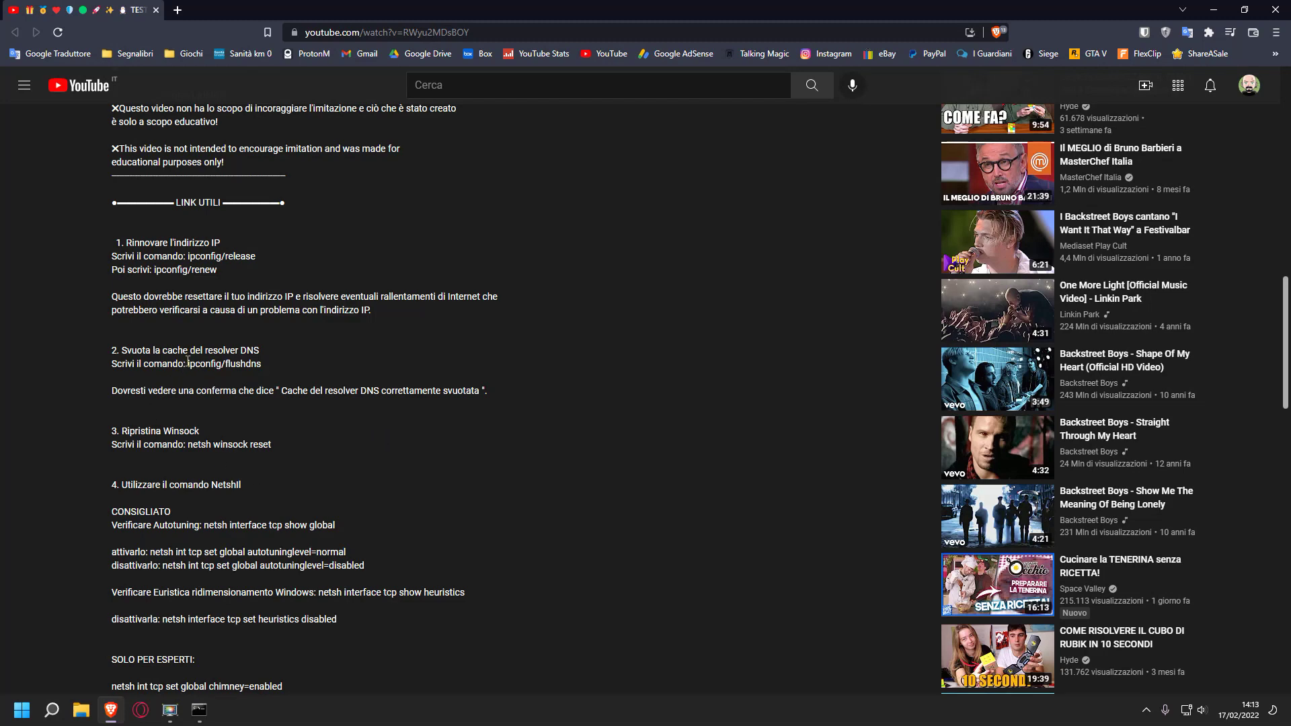
# Step: Copy ipconfig/flushdns from the description and run it in Command Prompt to clear the DNS resolver cache
pyautogui.moveTo(187, 363); pyautogui.dragTo(261, 366)
pyautogui.hotkey('ctrl', 'c')
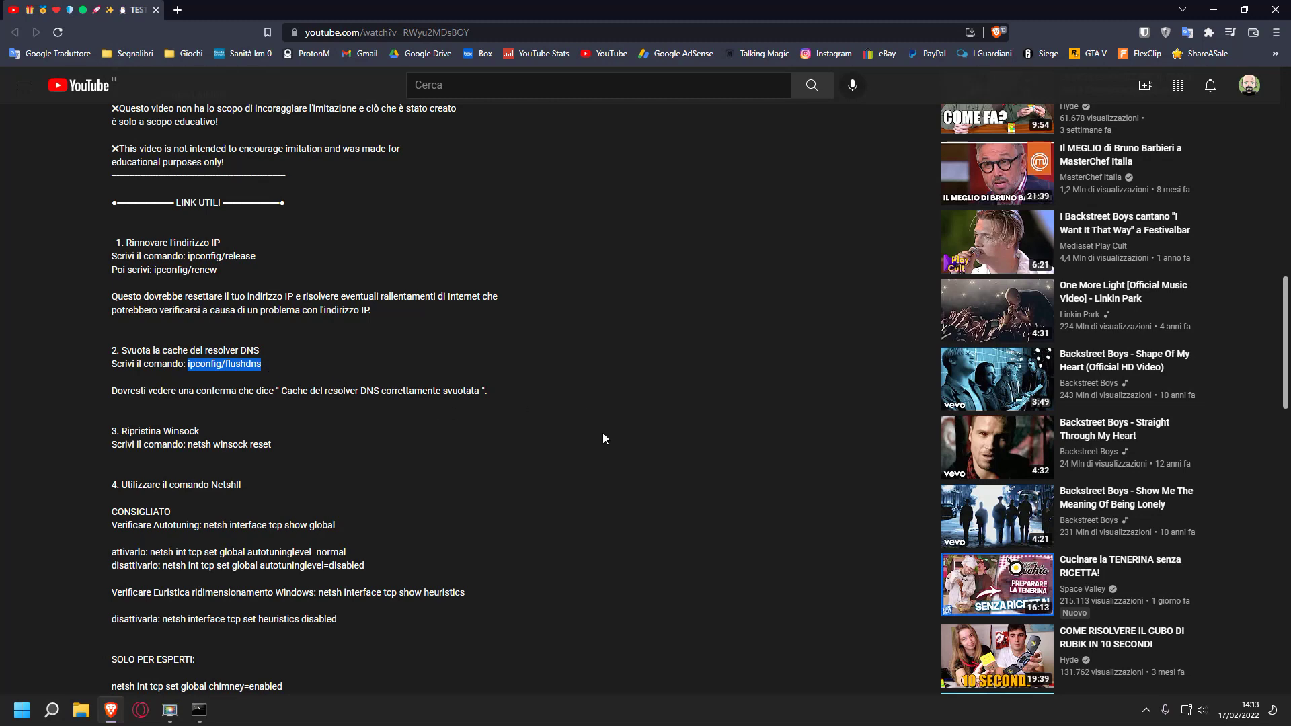
pyautogui.hotkey('alt', 'Tab')
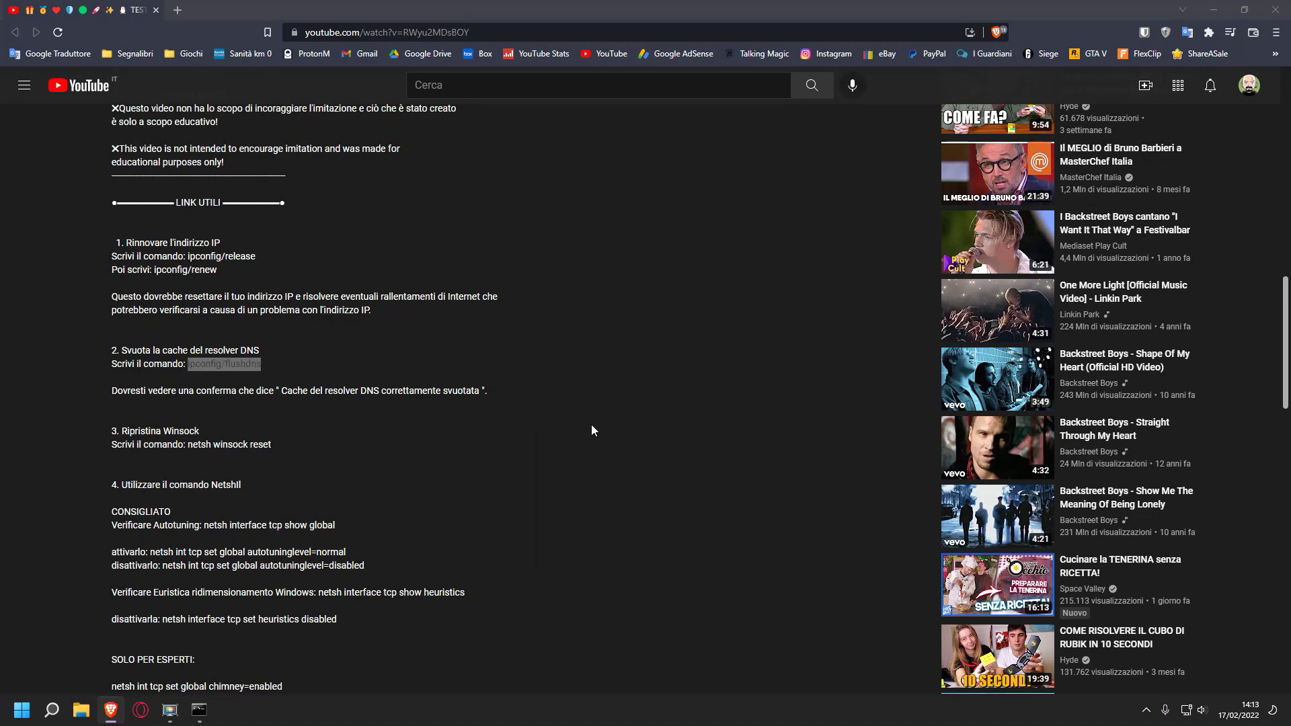
pyautogui.moveTo(714, 302); pyautogui.dragTo(709, 296)
pyautogui.press('Escape')
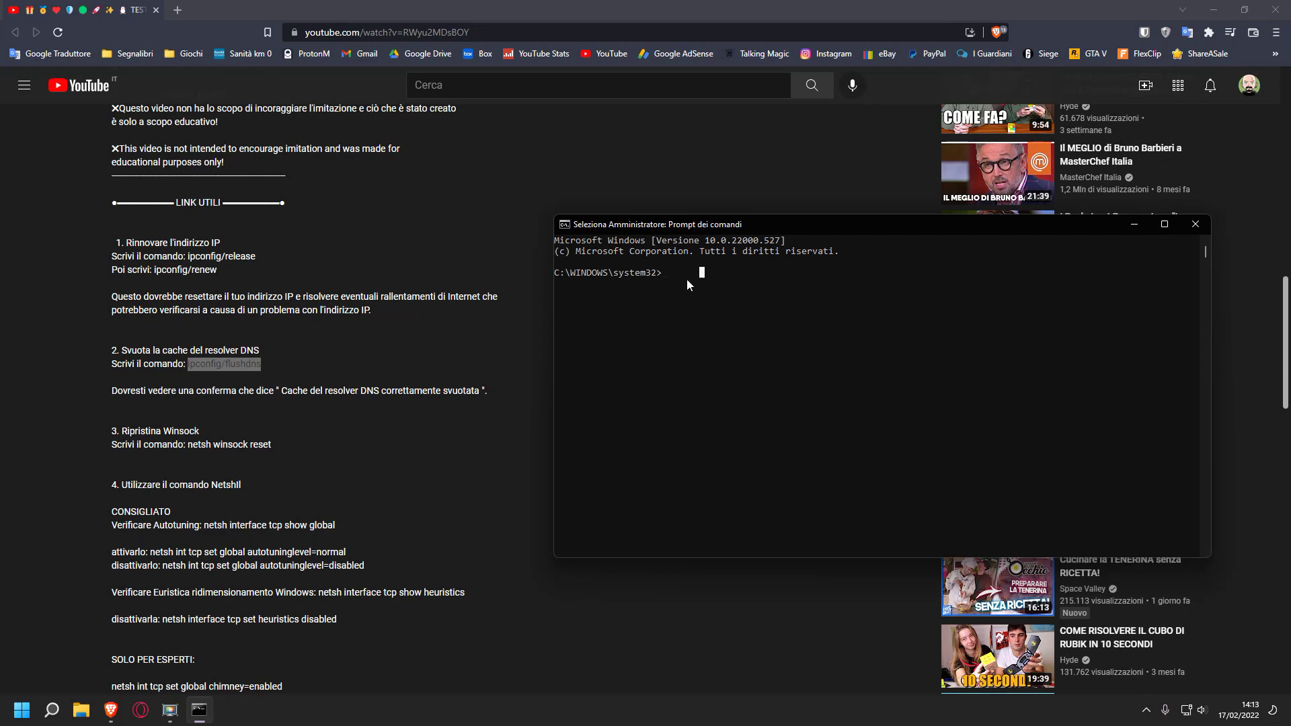
pyautogui.rightClick(688, 289)
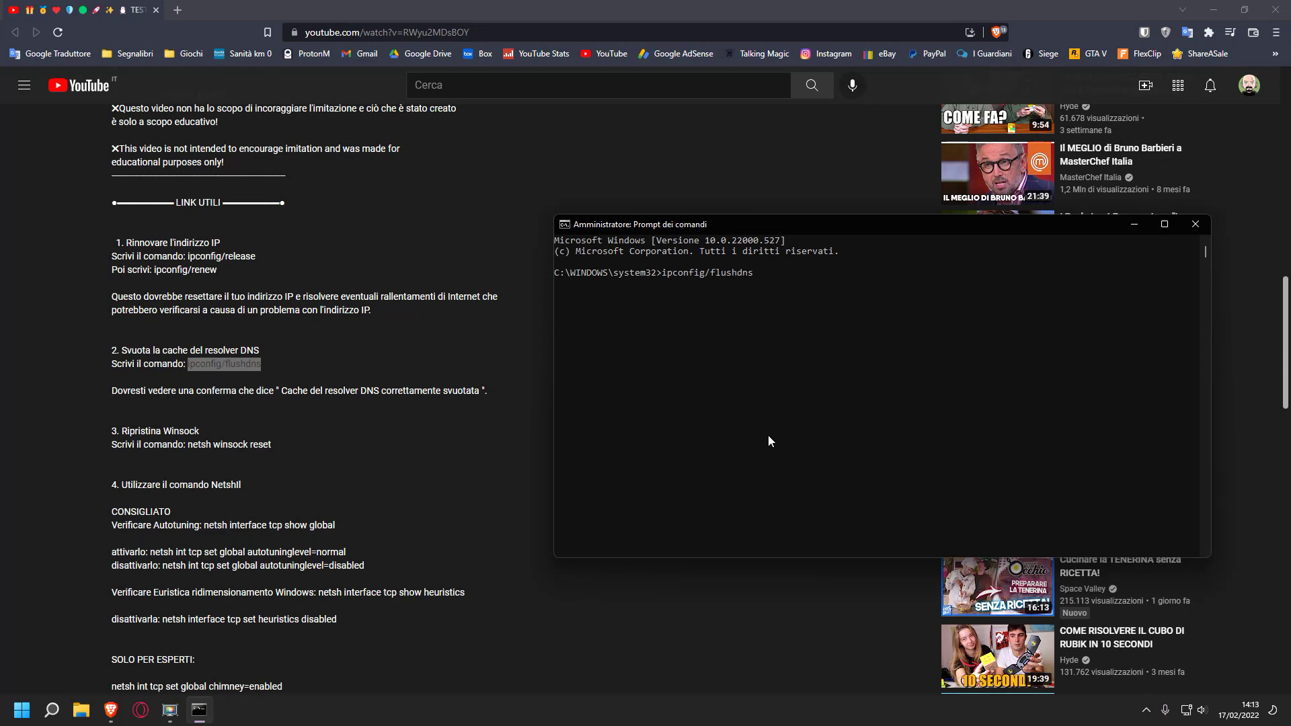
pyautogui.press('Return')
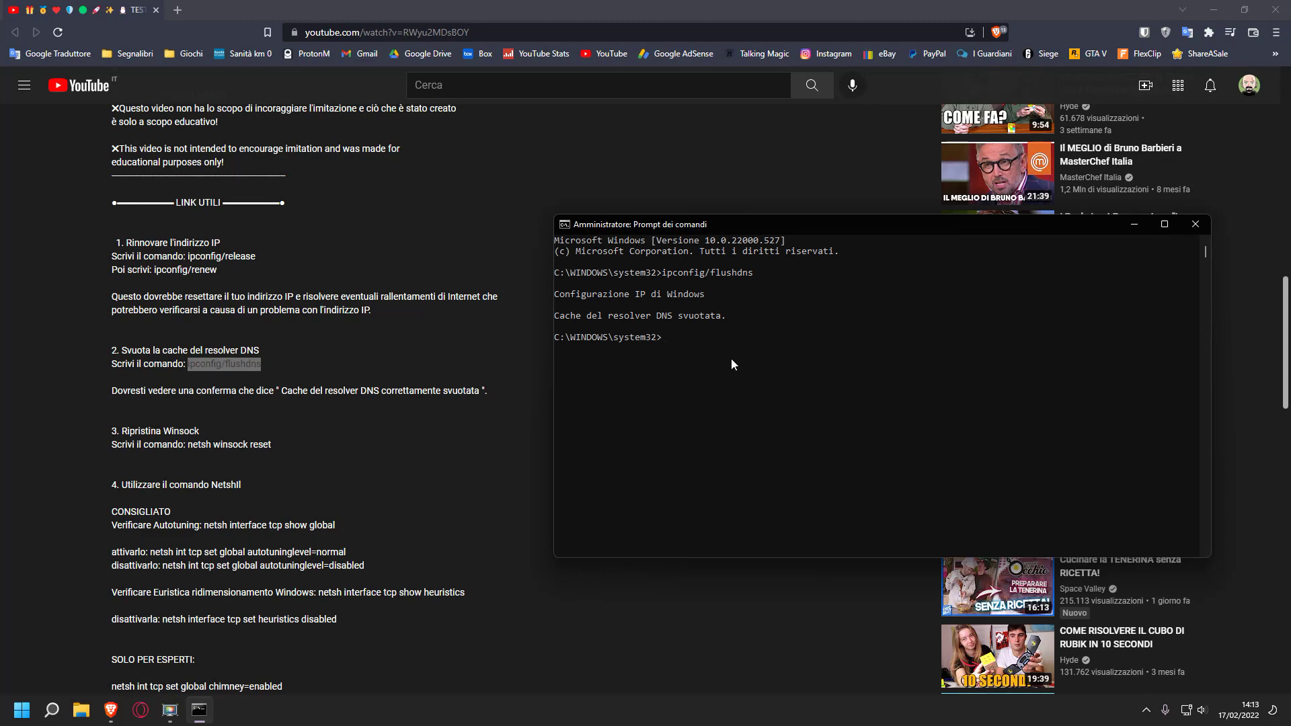
# Step: Copy netsh winsock reset from the description and run it in Command Prompt to reset Winsock
pyautogui.click(535, 366)
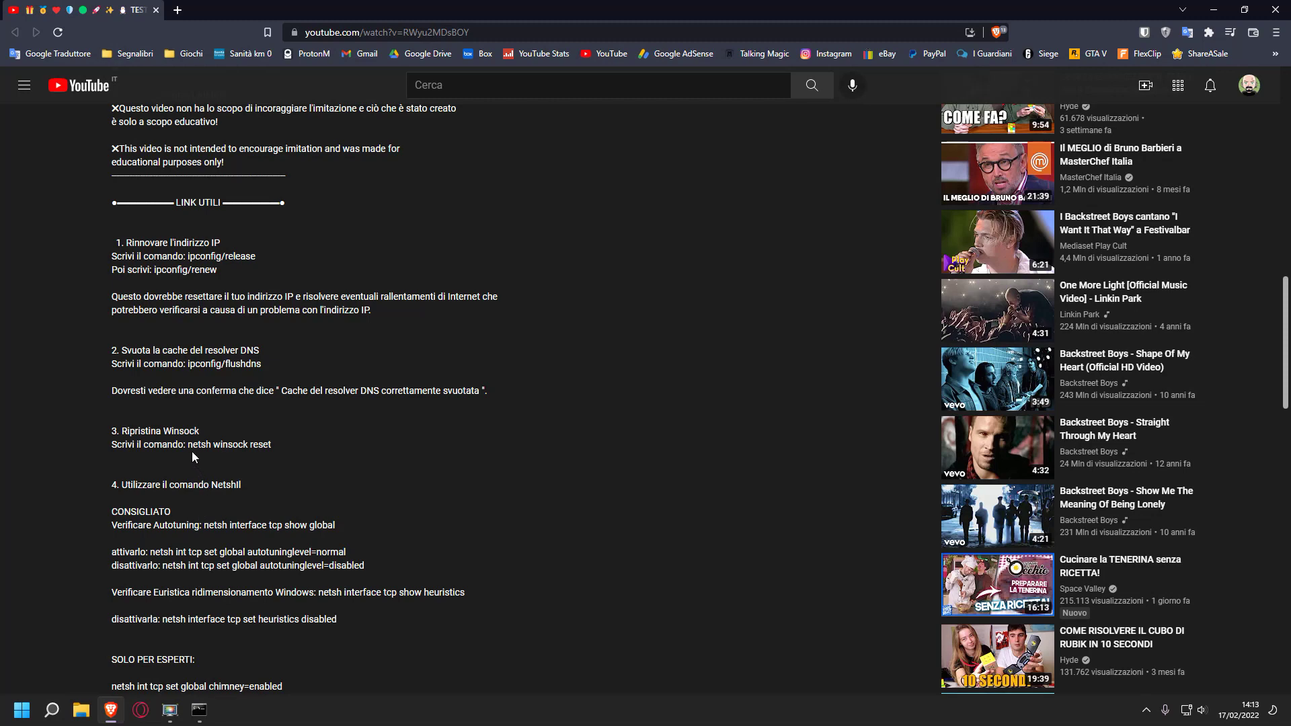
pyautogui.moveTo(191, 449); pyautogui.dragTo(273, 447)
pyautogui.hotkey('ctrl', 'c')
pyautogui.hotkey('alt', 'Tab')
pyautogui.hotkey('ctrl', 'v')
pyautogui.press('Return')
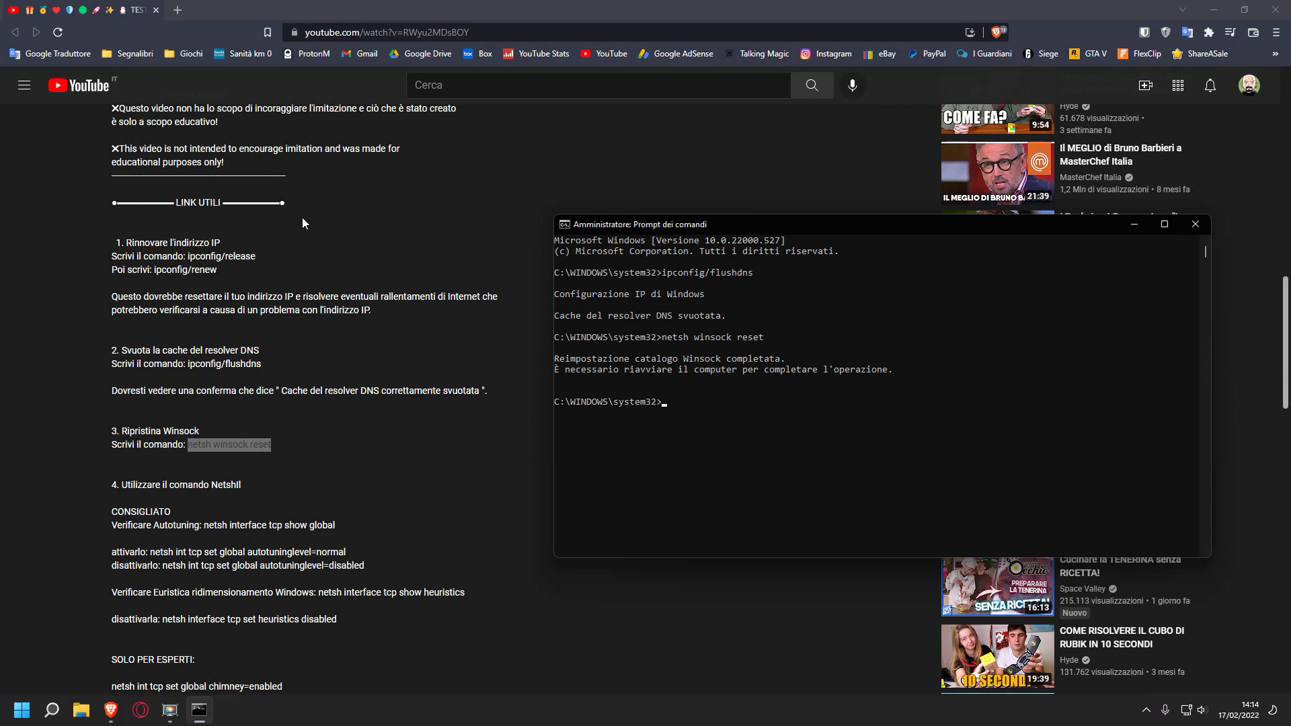
# Step: Read through the Netsh section of the video description, comparing the CONSIGLIATO and SOLO PER ESPERTI commands
pyautogui.click(469, 478)
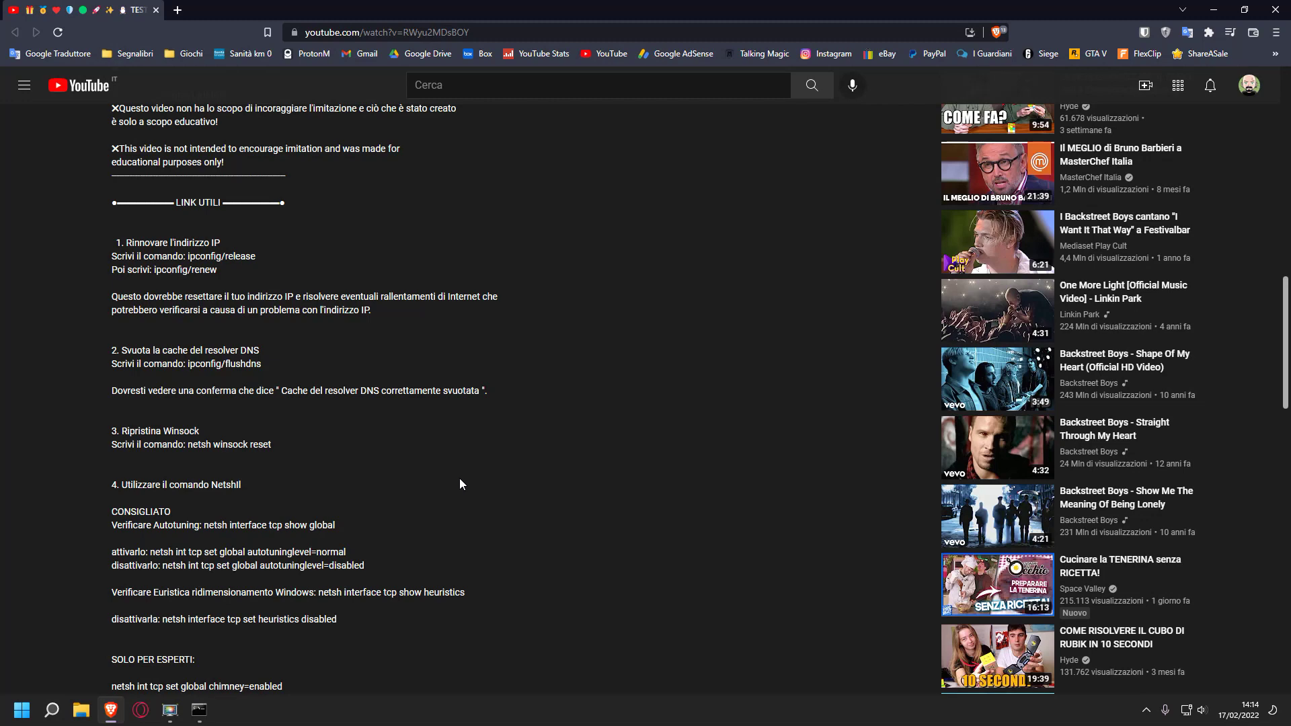
pyautogui.scroll(-2, 413, 453)
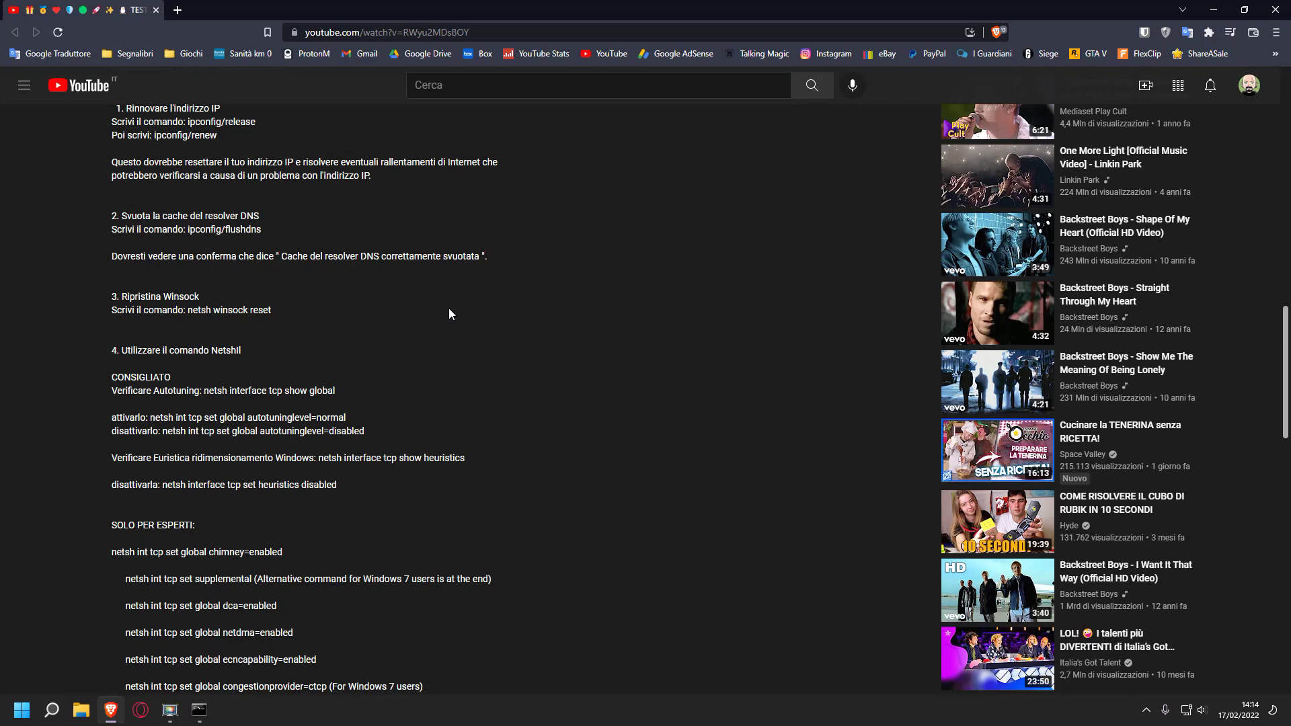
pyautogui.scroll(-4, 449, 314)
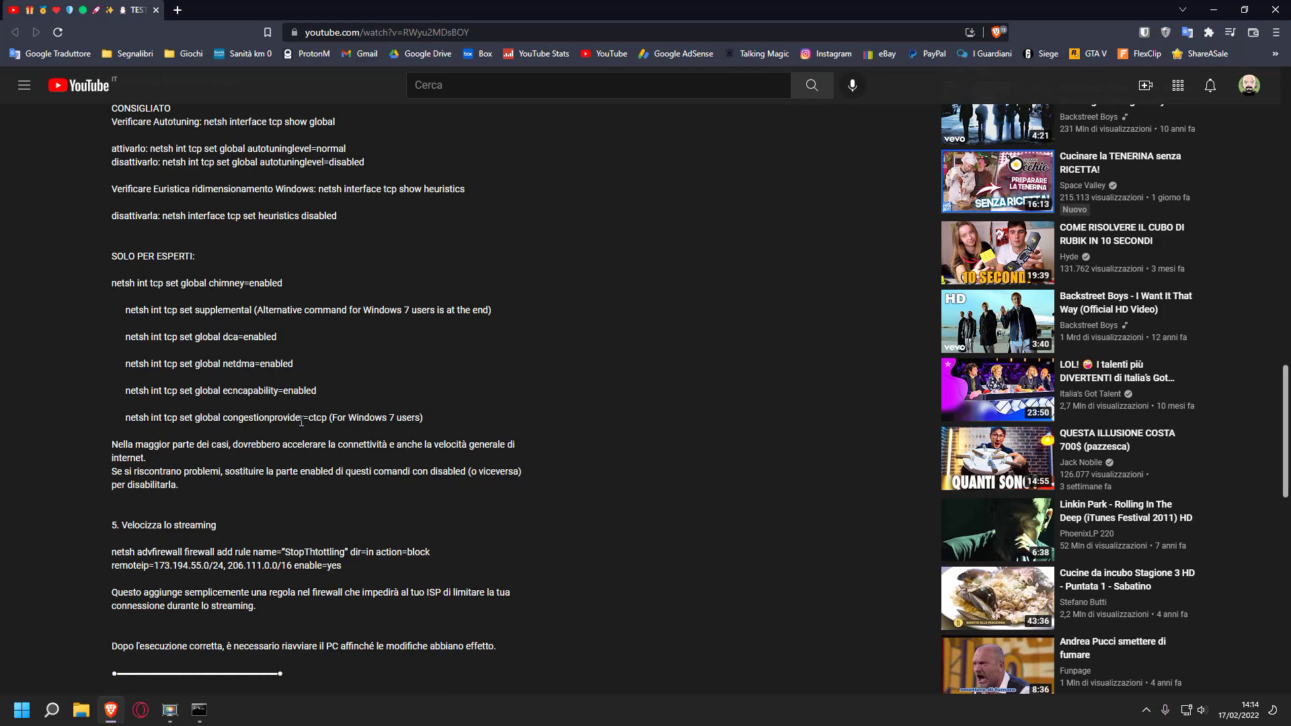
pyautogui.scroll(2, 340, 410)
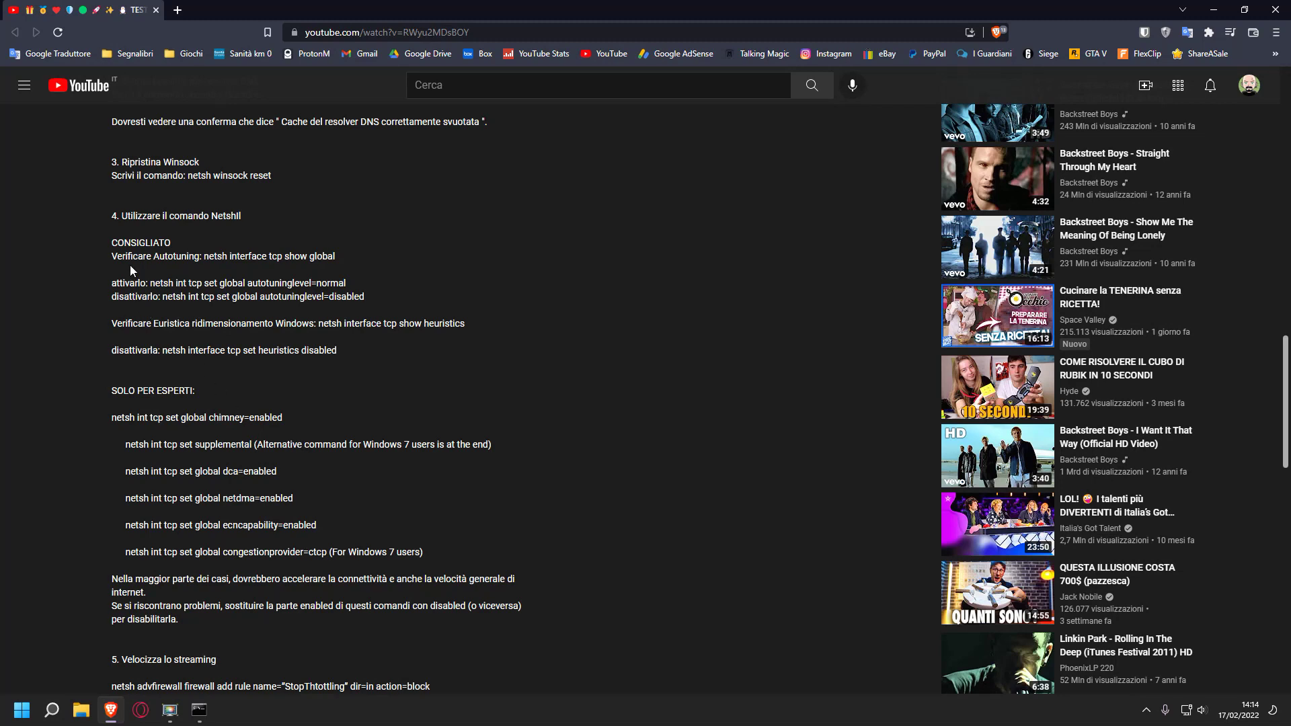
pyautogui.moveTo(118, 242); pyautogui.dragTo(176, 247)
pyautogui.click(200, 366)
pyautogui.moveTo(113, 392); pyautogui.dragTo(208, 398)
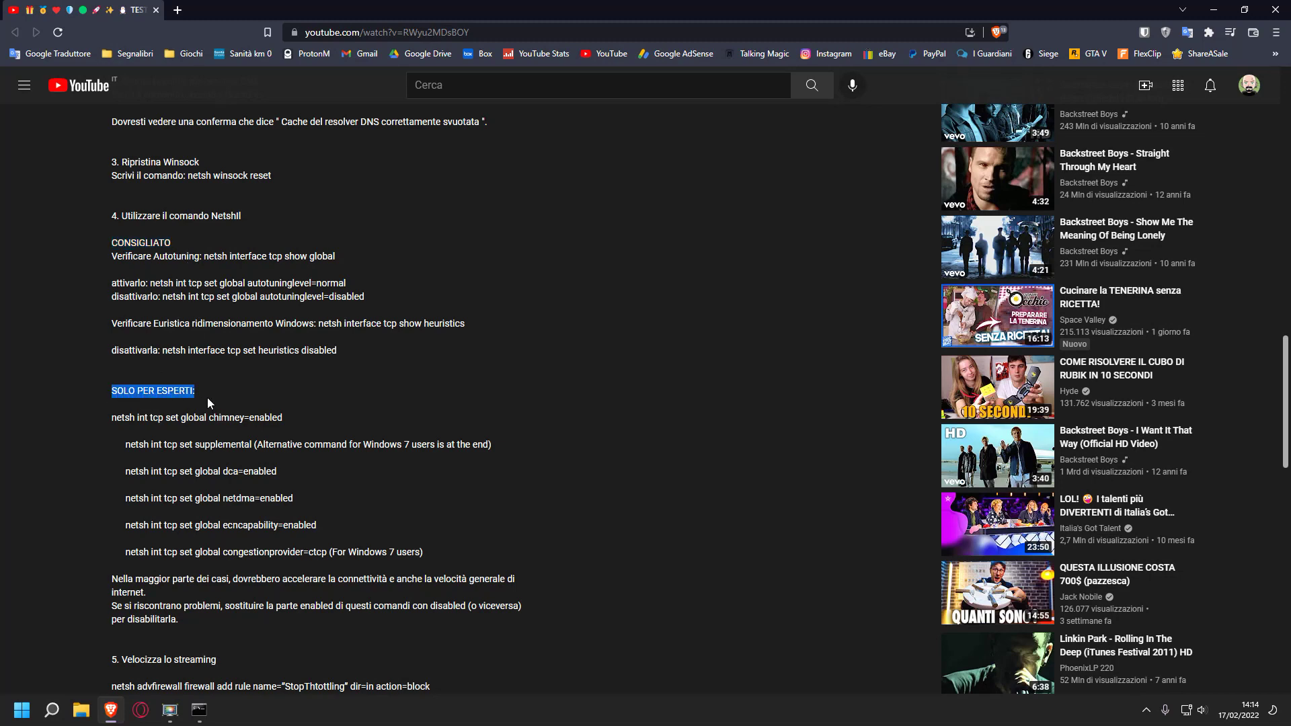
pyautogui.click(253, 373)
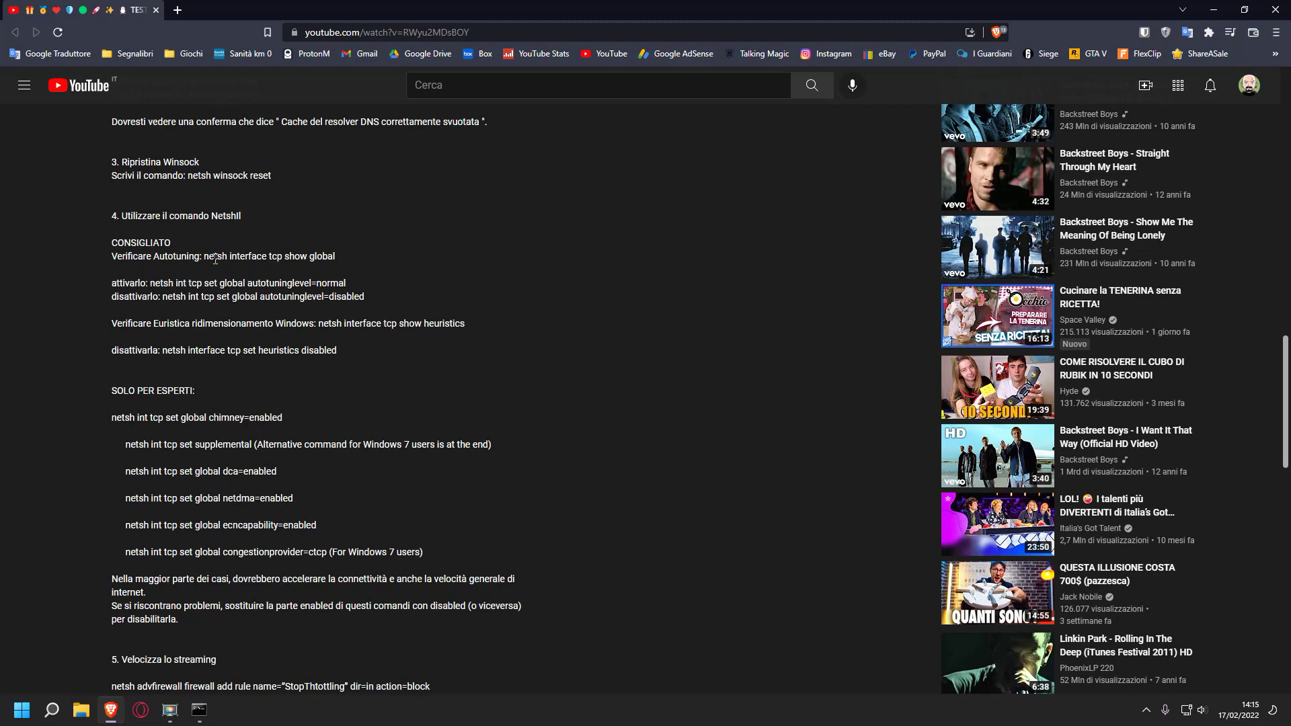
# Step: Run netsh interface tcp show global from the description in Command Prompt and examine the automatic receive-window tuning level
pyautogui.moveTo(207, 259); pyautogui.dragTo(303, 266)
pyautogui.hotkey('ctrl', 'c')
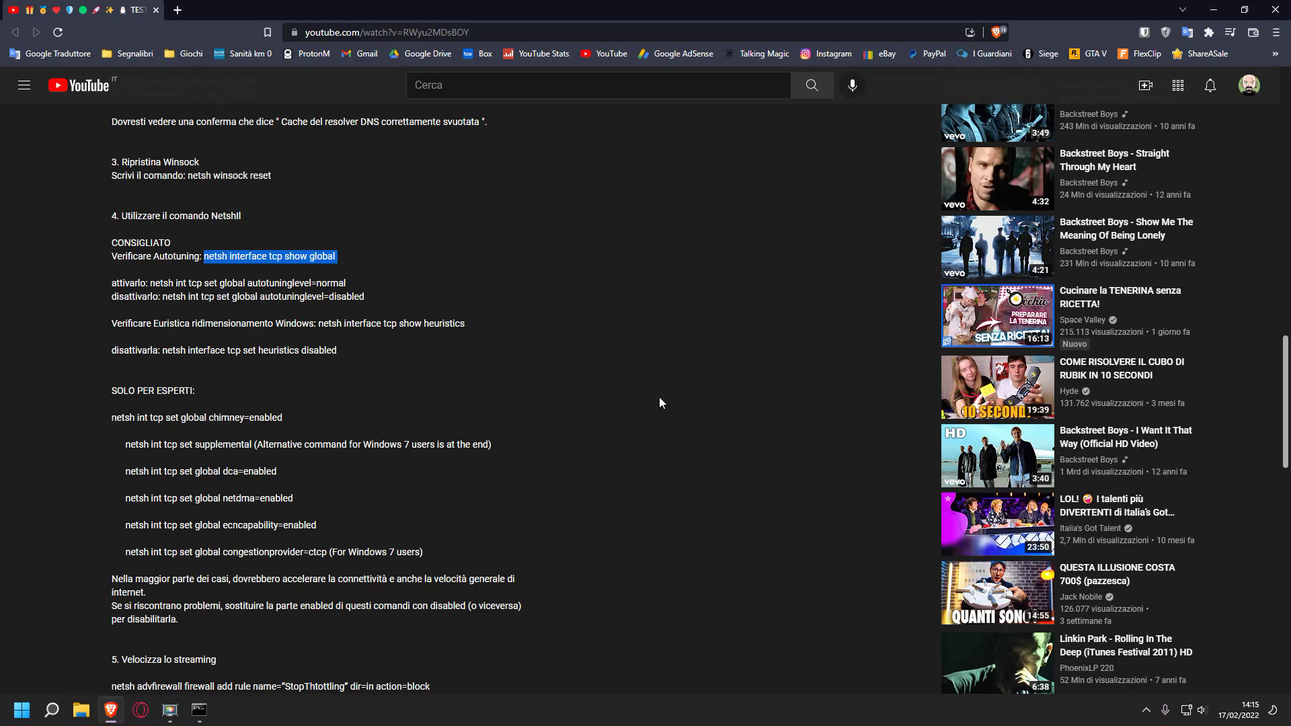
pyautogui.click(209, 716)
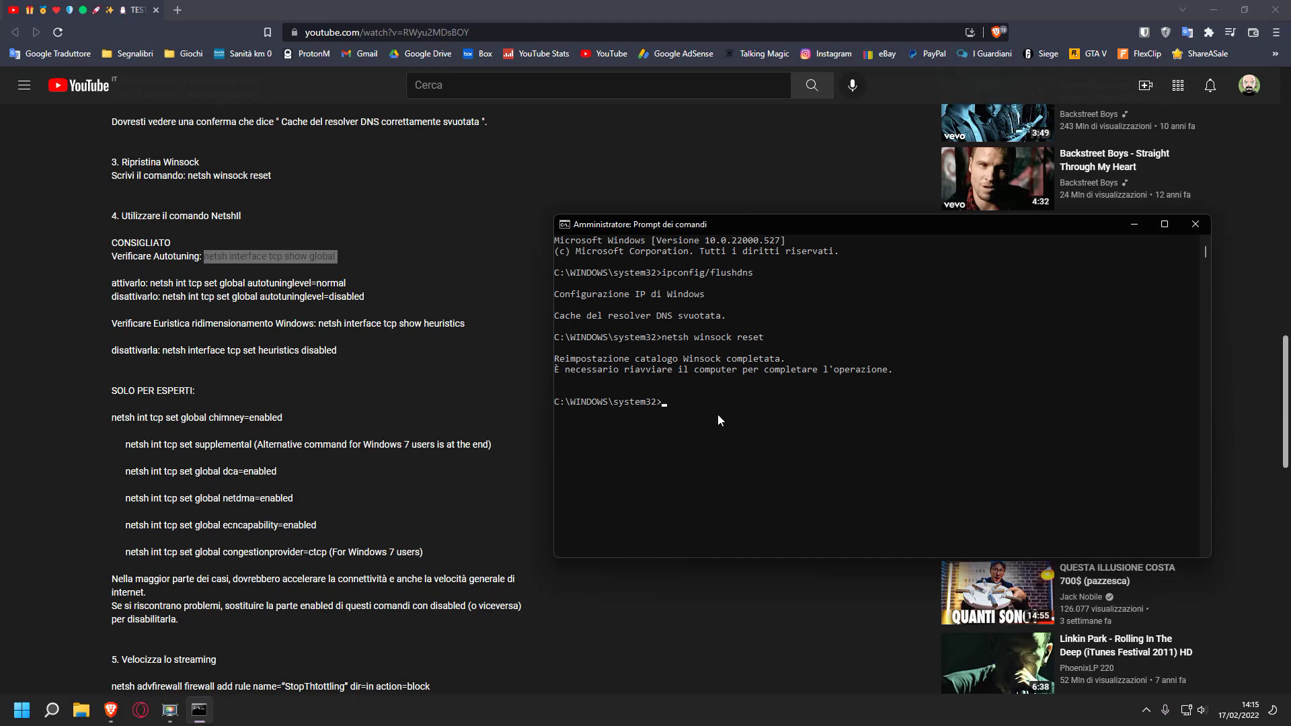
pyautogui.rightClick(768, 397)
pyautogui.press('Return')
pyautogui.scroll(4, 763, 399)
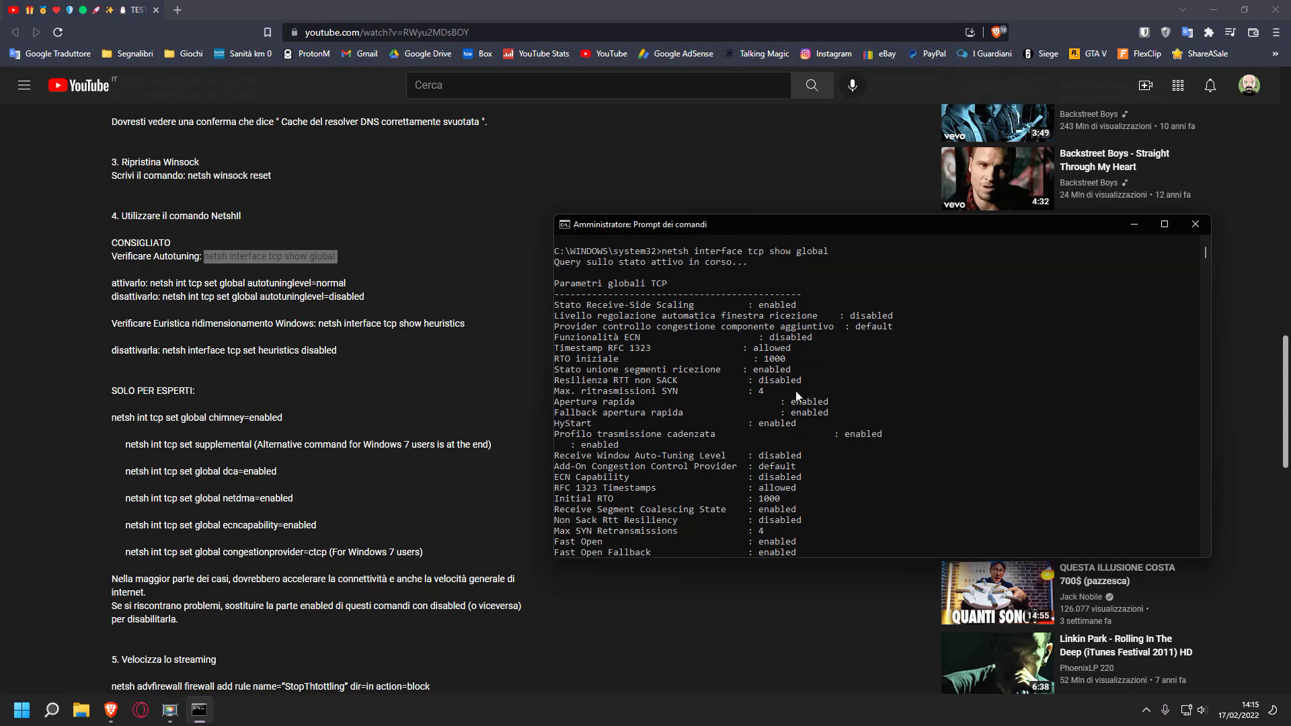
pyautogui.scroll(1, 792, 406)
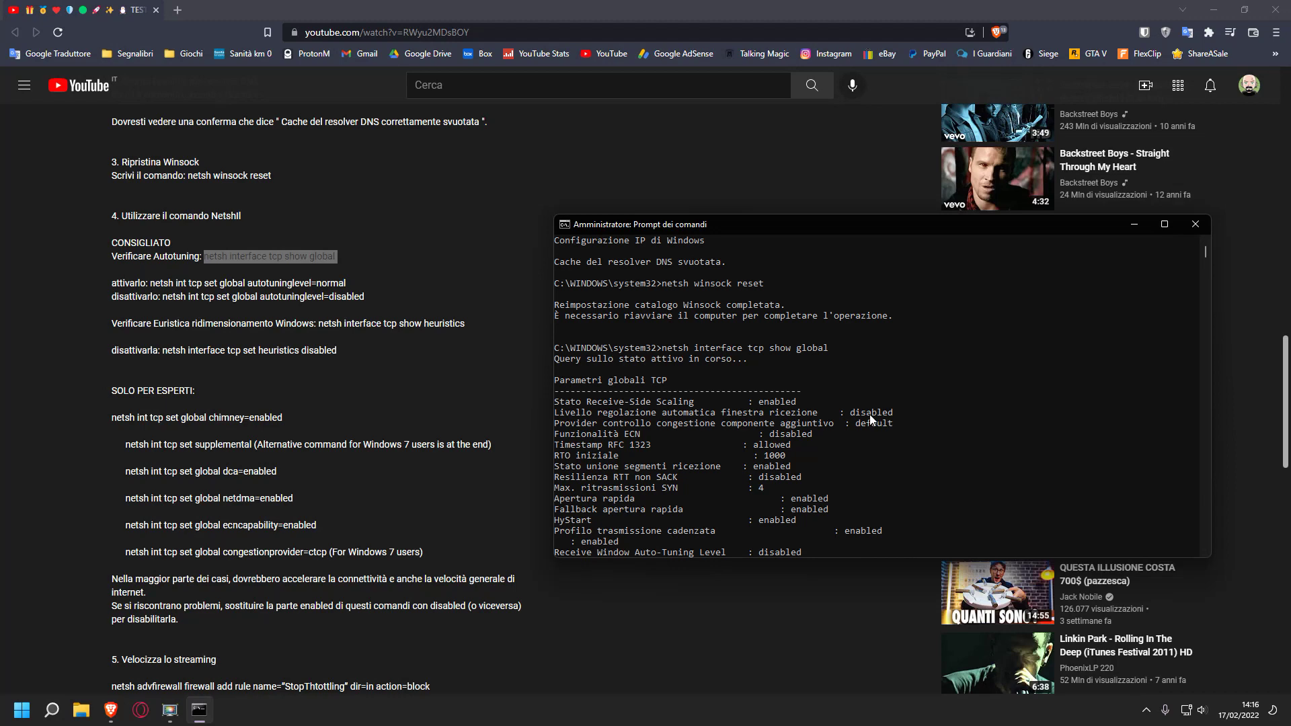
pyautogui.click(895, 412)
pyautogui.click(956, 425)
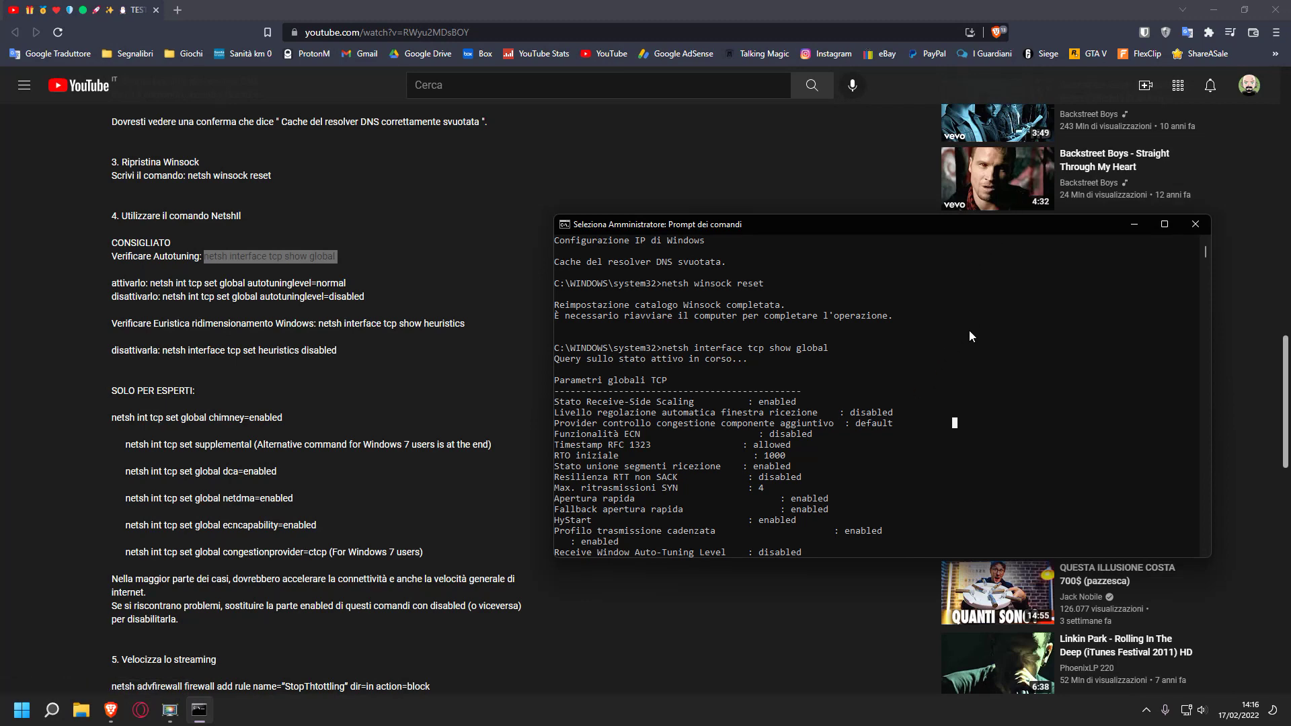
# Step: Read the description's commands for setting autotuninglevel to normal or disabled and compare them with the TCP global parameters in Command Prompt
pyautogui.click(334, 296)
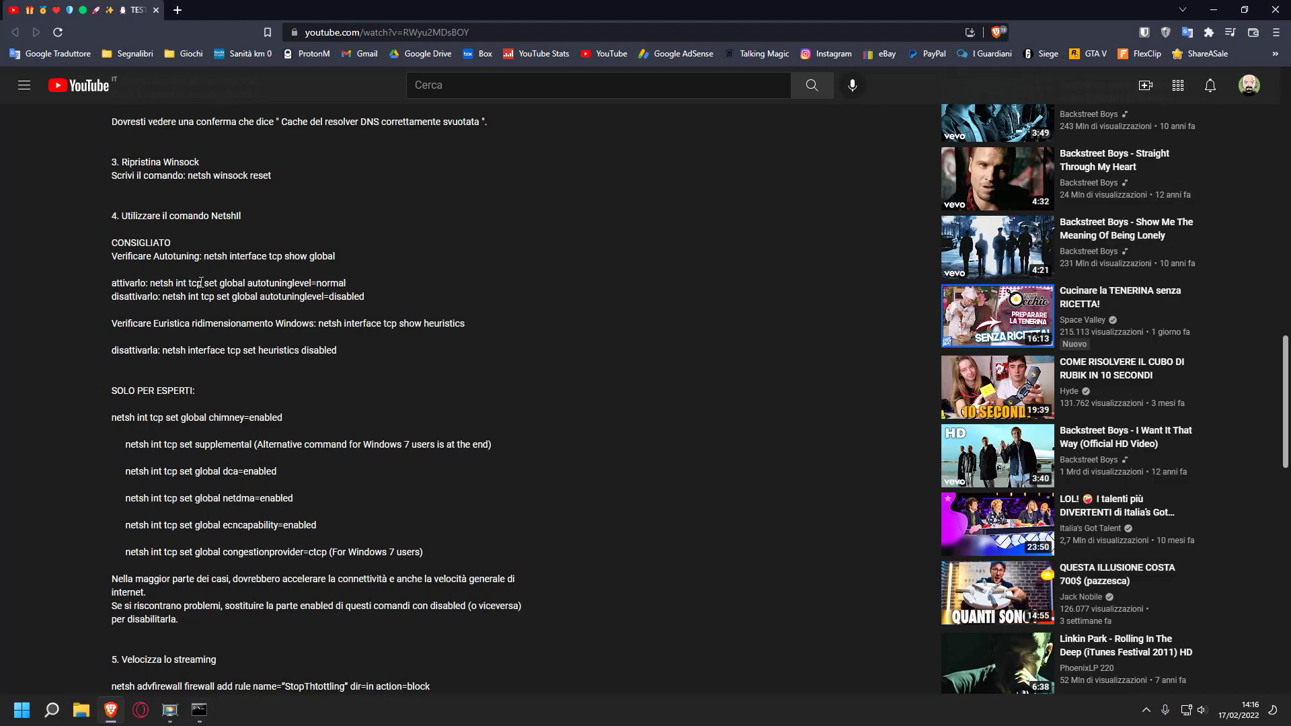
pyautogui.moveTo(150, 283); pyautogui.dragTo(349, 289)
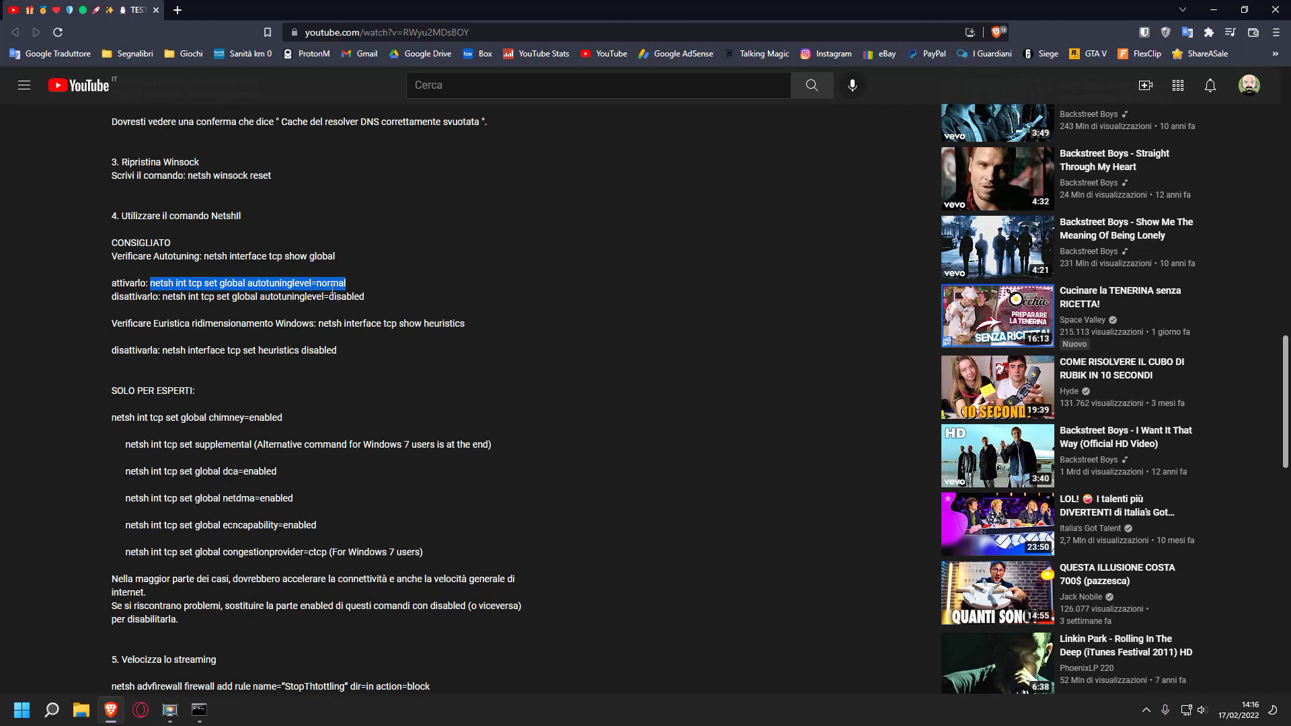
pyautogui.click(373, 301)
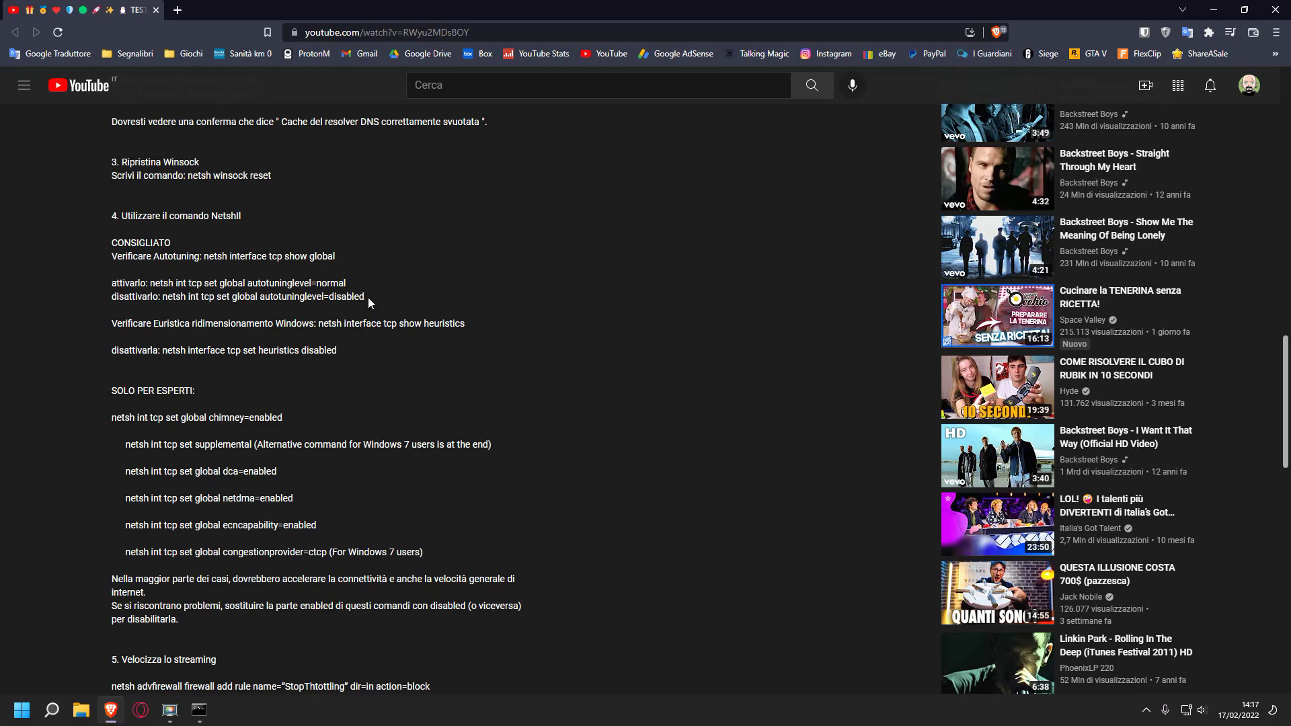
pyautogui.moveTo(367, 297); pyautogui.dragTo(113, 291)
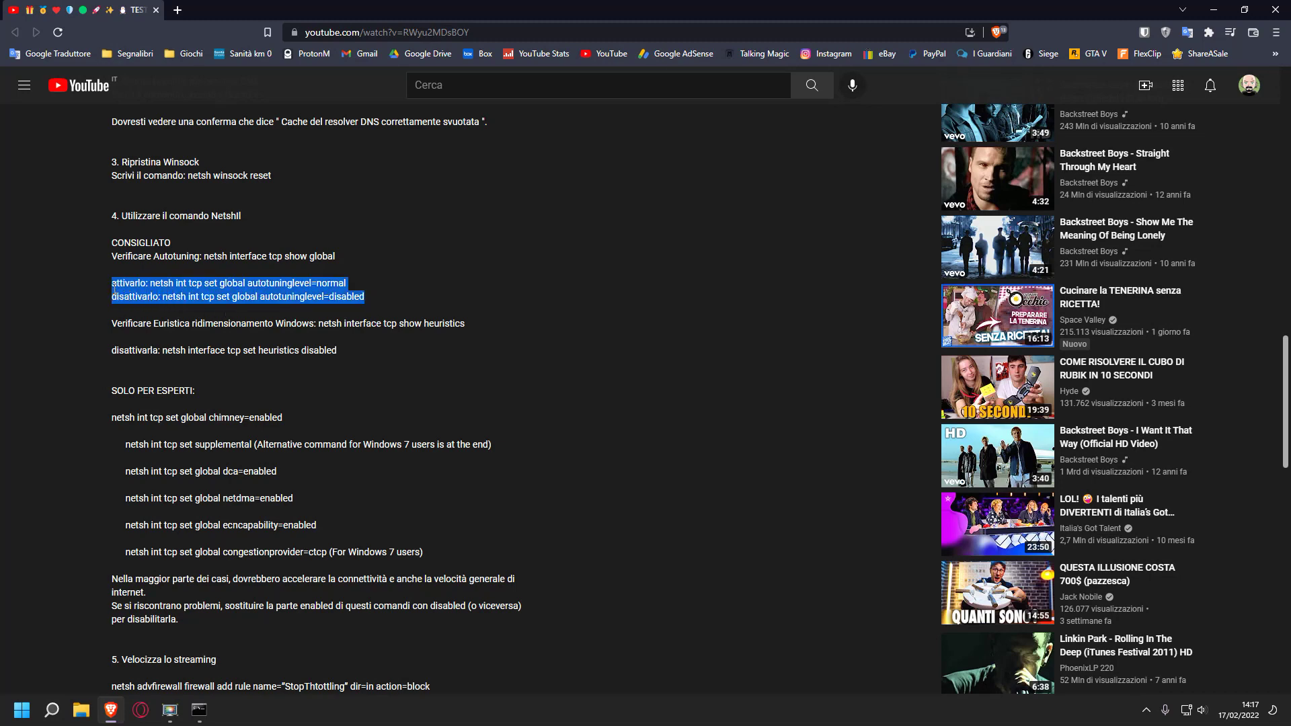
pyautogui.click(382, 258)
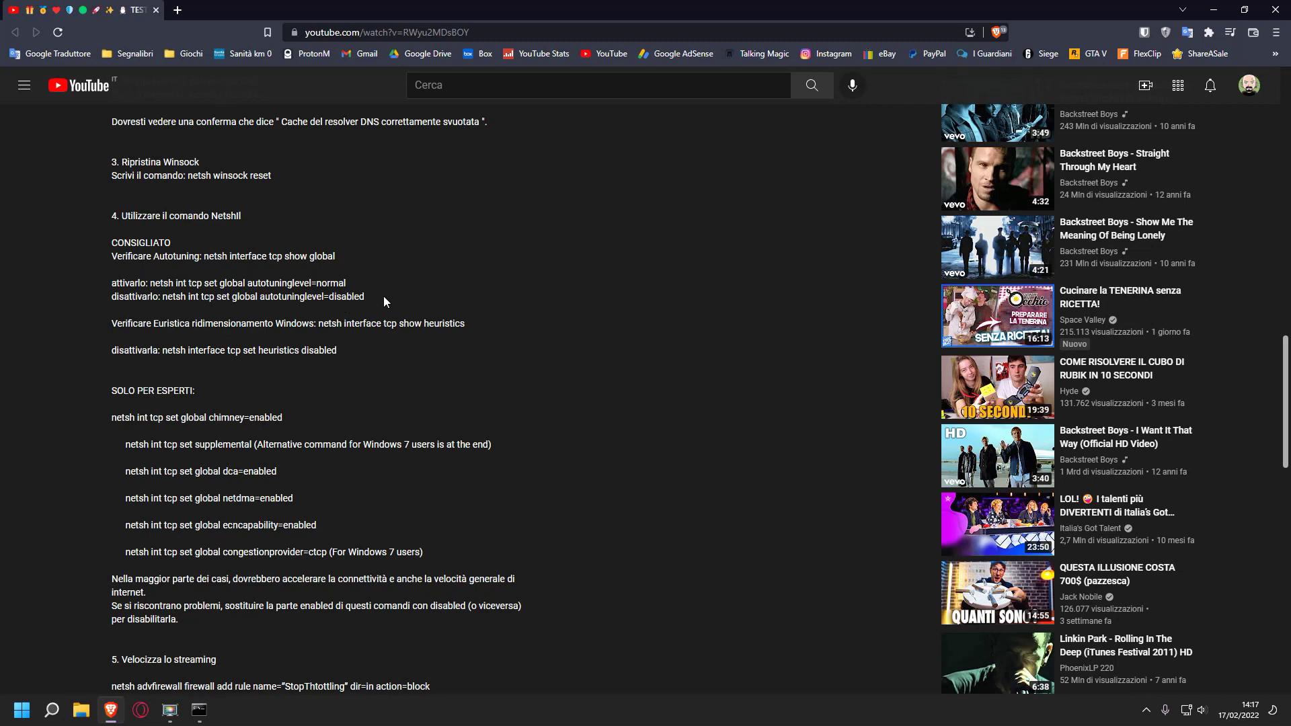
pyautogui.click(199, 710)
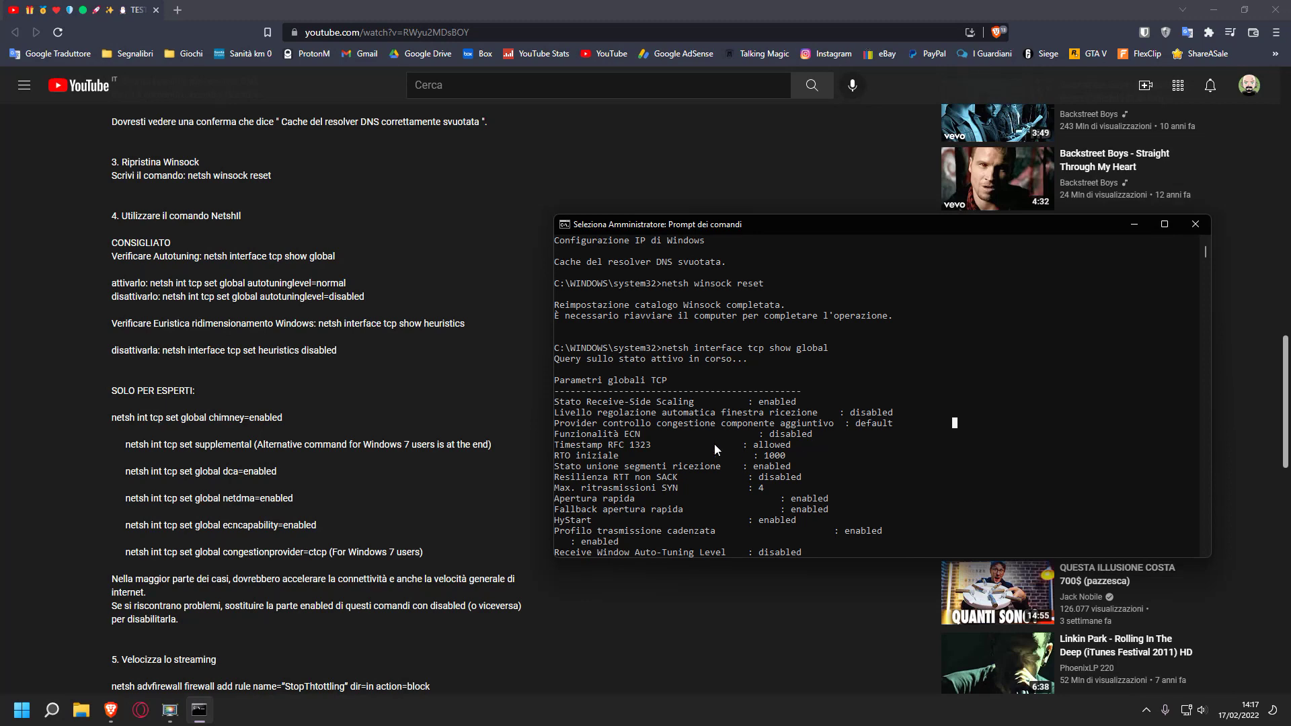
# Step: Copy netsh interface tcp show heuristics from the description, run it in Command Prompt and examine the window-scaling heuristics parameters
pyautogui.click(423, 348)
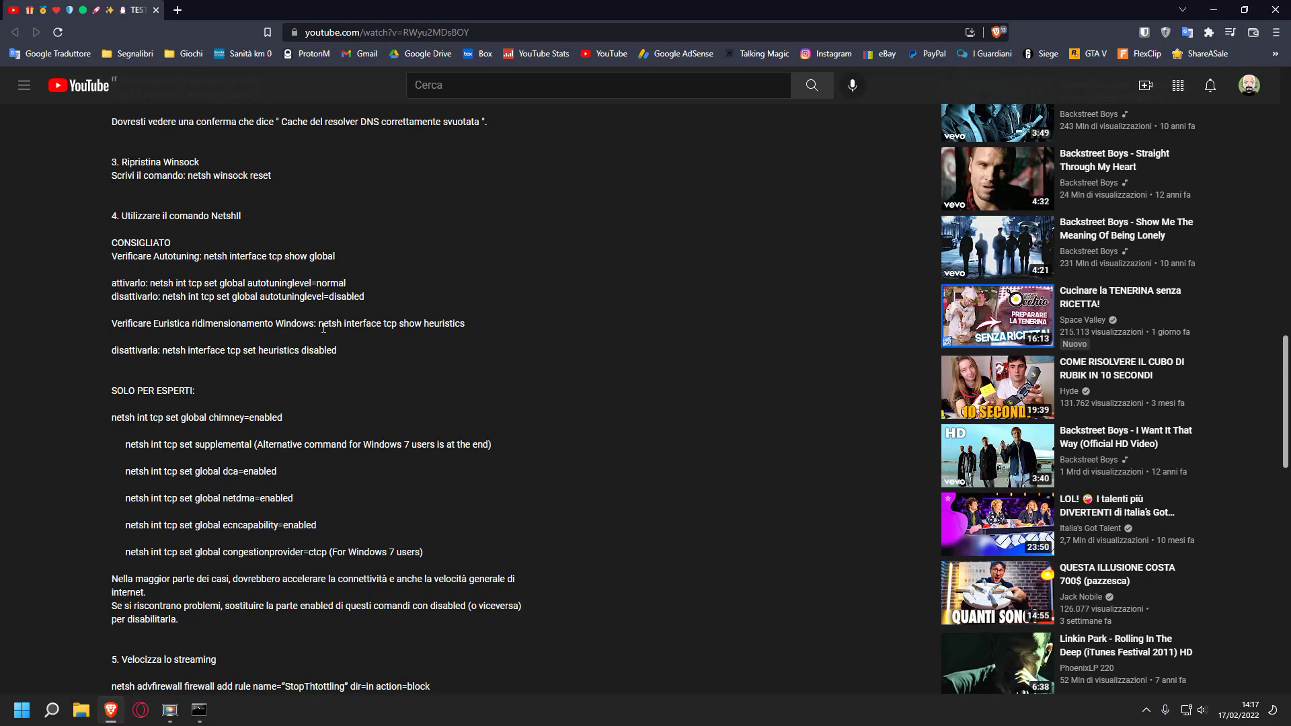
pyautogui.moveTo(319, 327); pyautogui.dragTo(482, 324)
pyautogui.hotkey('ctrl', 'c')
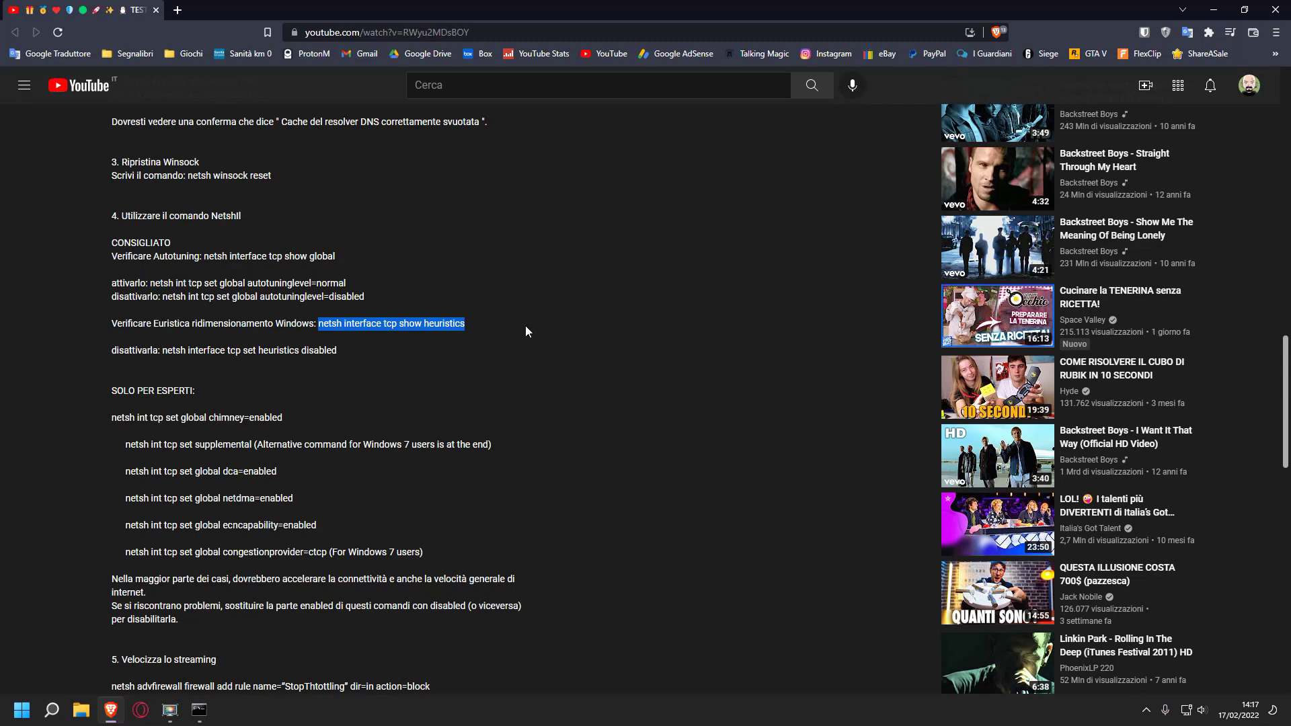
pyautogui.hotkey('alt', 'Tab')
pyautogui.scroll(-9, 807, 389)
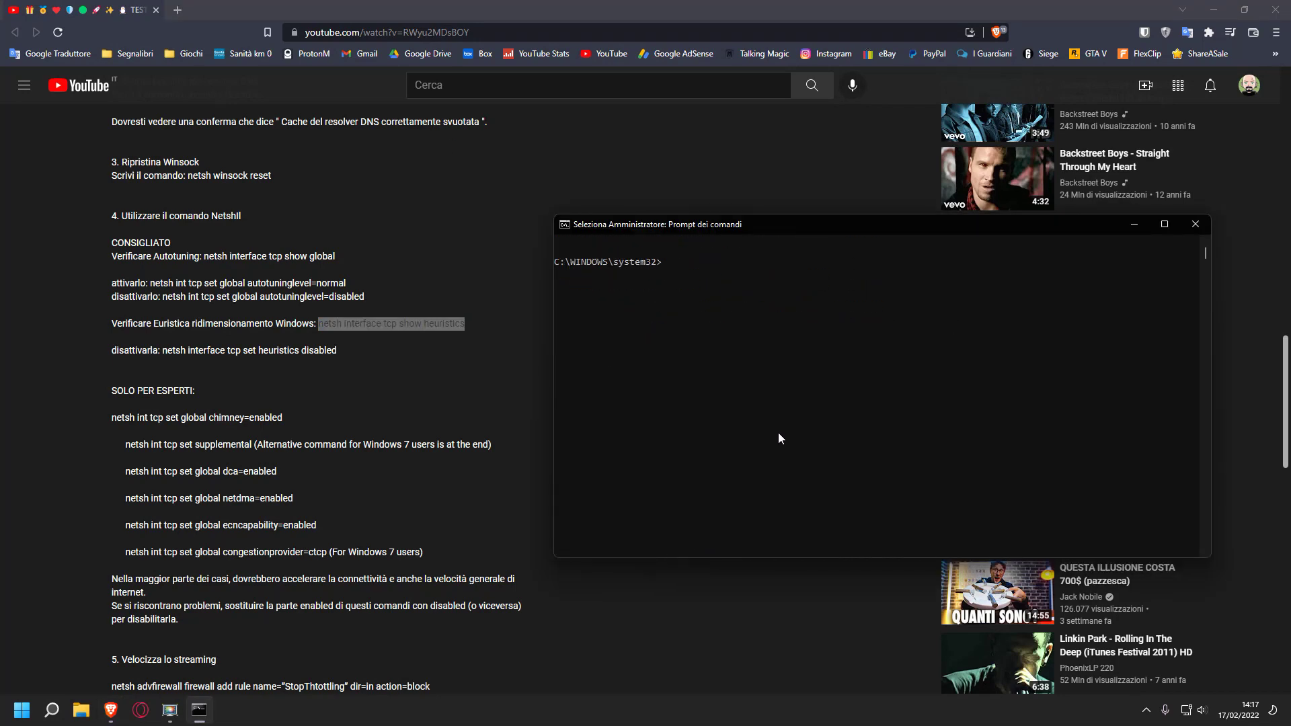
pyautogui.scroll(4, 779, 433)
pyautogui.rightClick(774, 431)
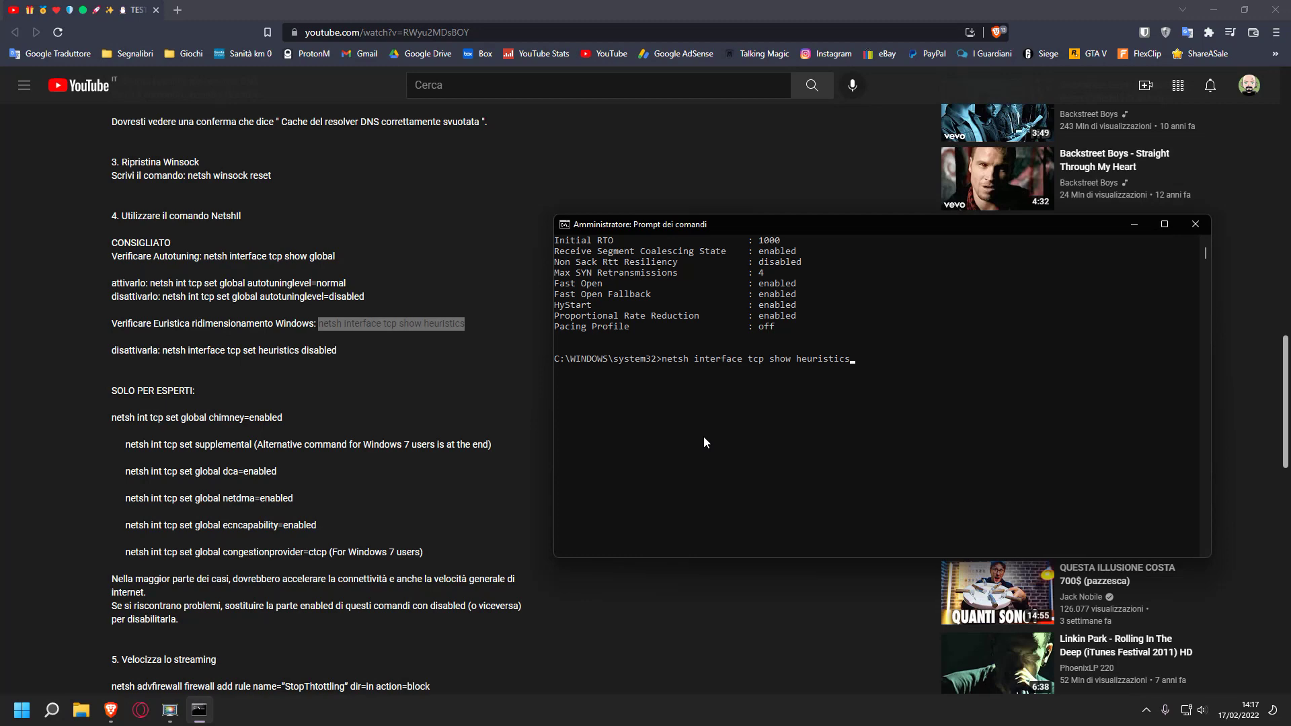
pyautogui.press('Return')
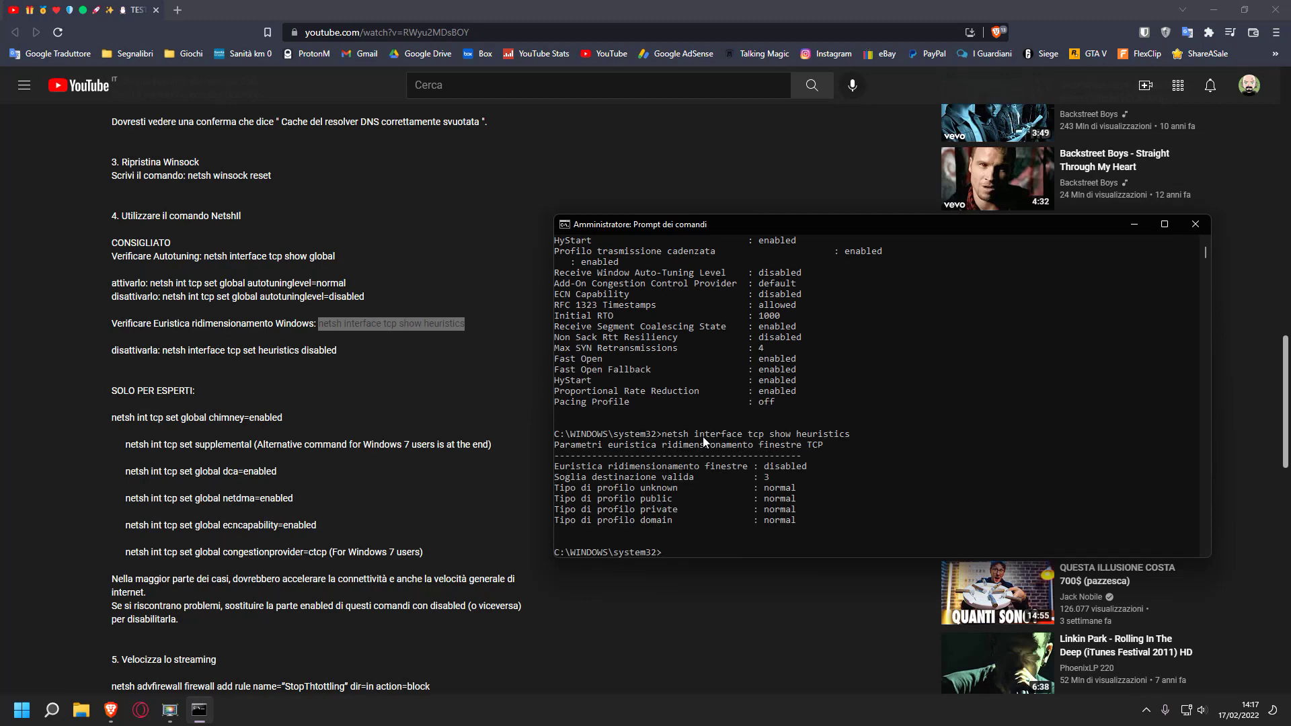
pyautogui.scroll(2, 862, 422)
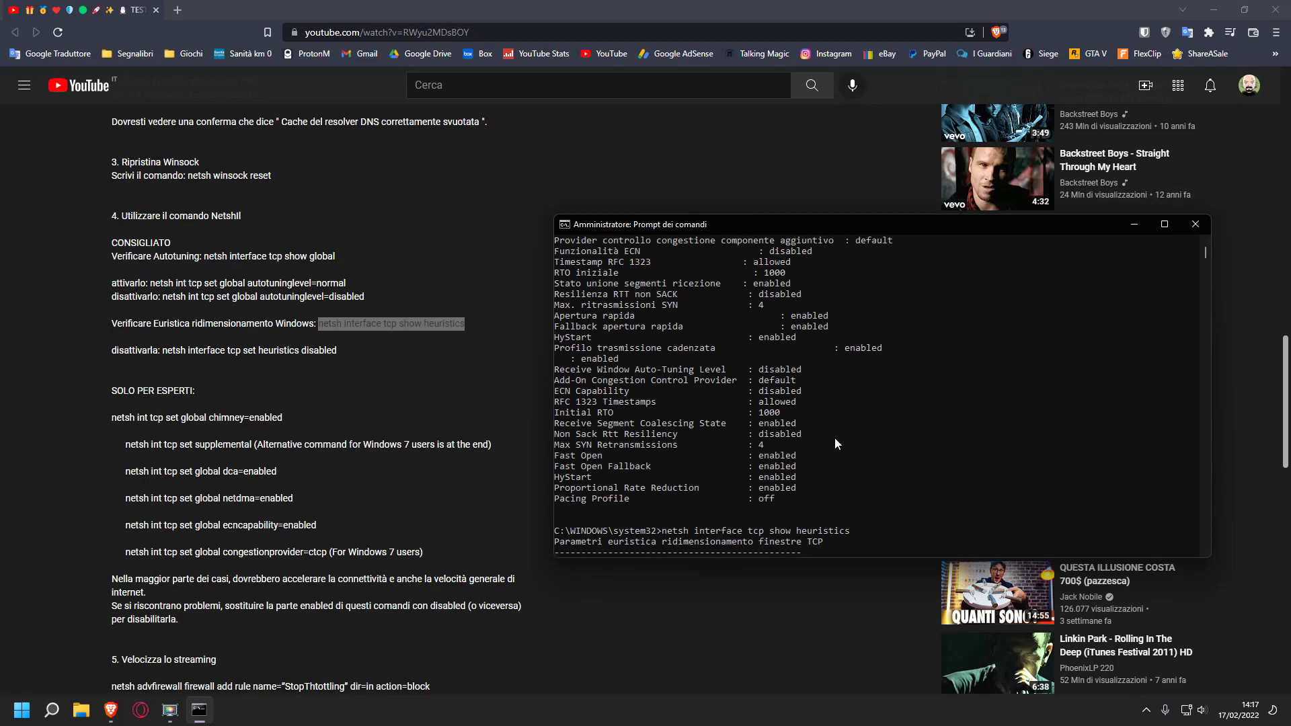
pyautogui.scroll(-3, 874, 431)
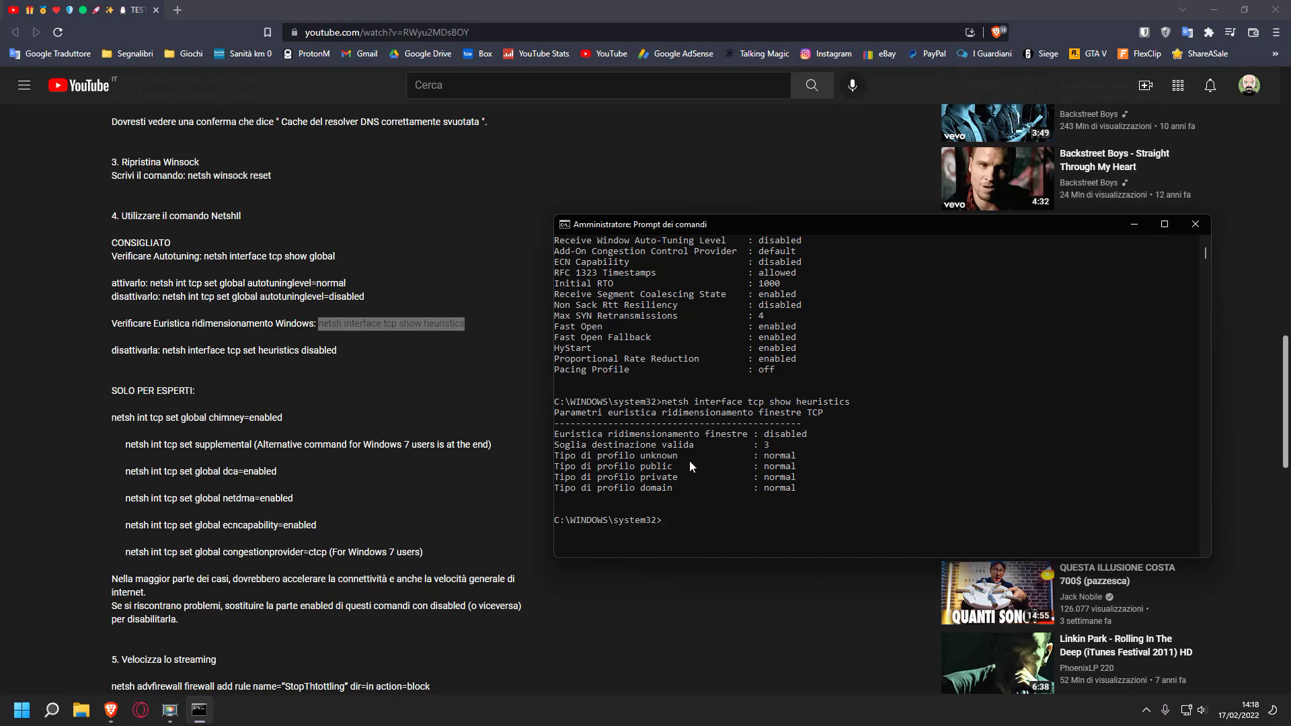
# Step: Read the description's heuristics-disabling command, the SOLO PER ESPERTI commands and the StopThtottling firewall rule under Velocizza lo streaming
pyautogui.click(163, 350)
pyautogui.moveTo(163, 350); pyautogui.dragTo(340, 353)
pyautogui.click(376, 354)
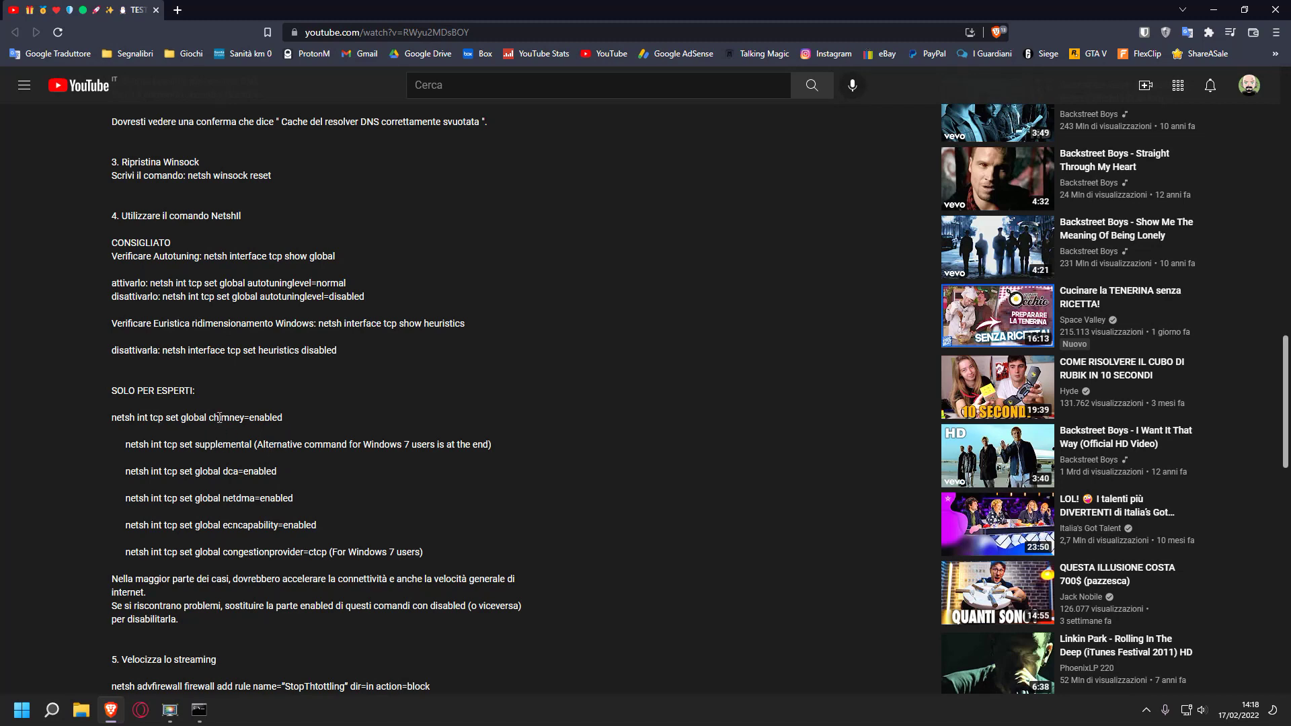
pyautogui.moveTo(219, 417); pyautogui.dragTo(236, 418)
pyautogui.click(249, 422)
pyautogui.scroll(-3, 444, 415)
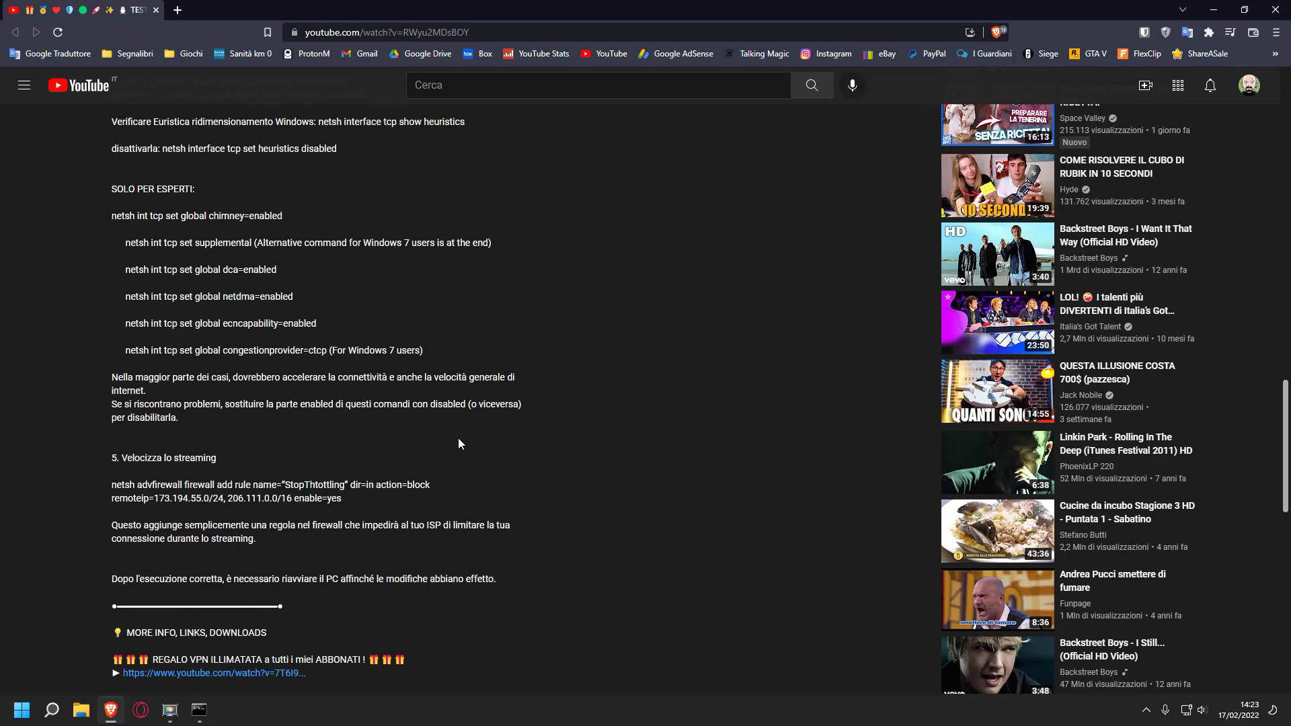
pyautogui.moveTo(110, 491); pyautogui.dragTo(388, 512)
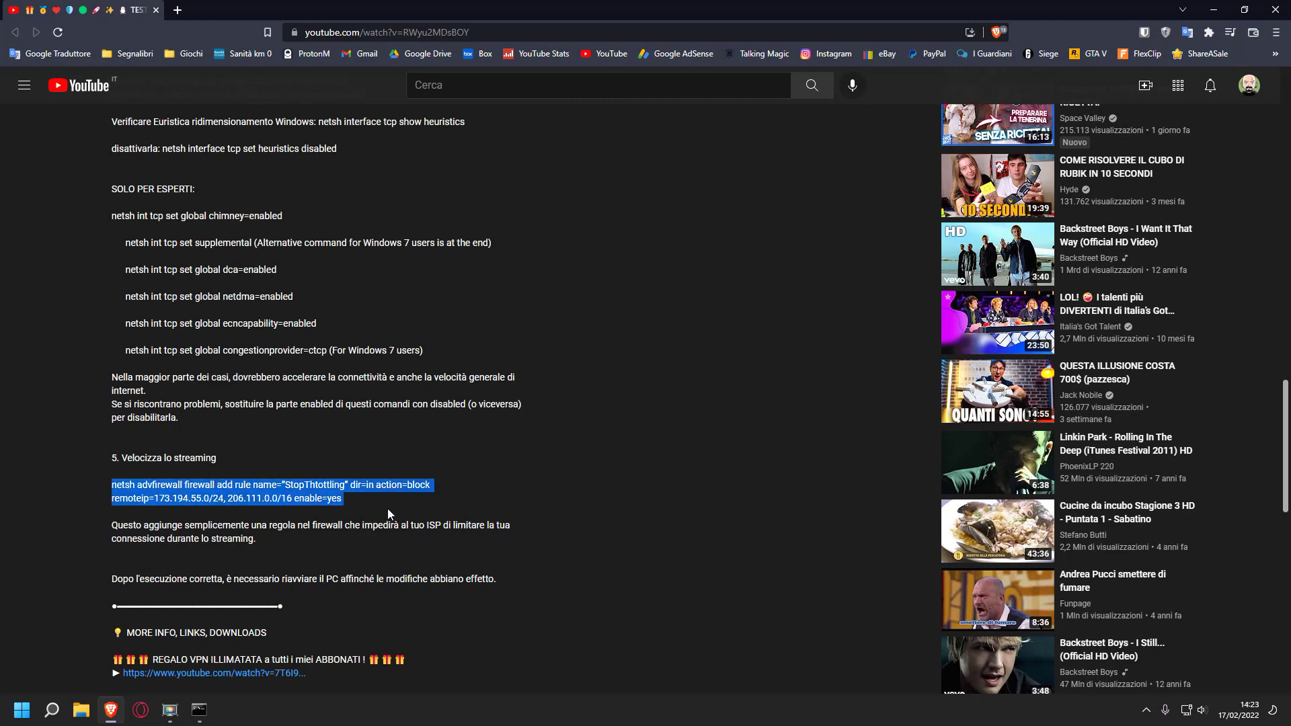
pyautogui.click(534, 506)
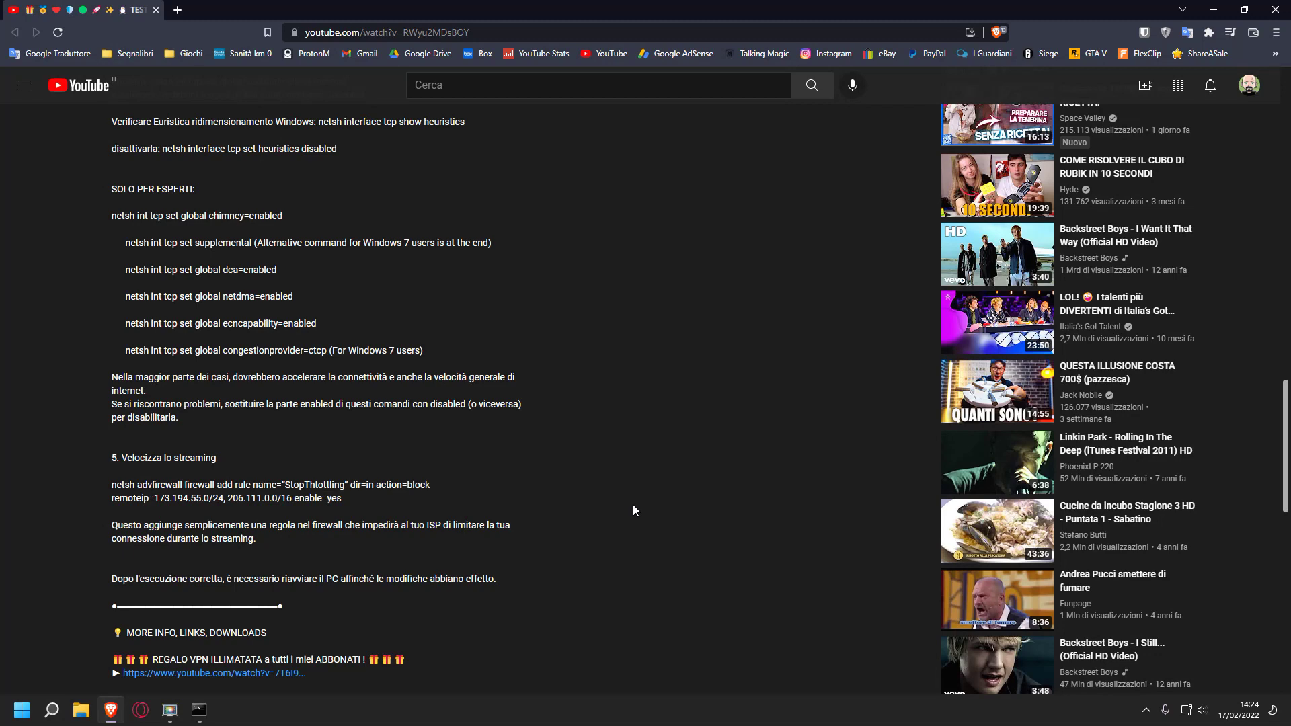
# Step: Minimize the browser, review the output of the executed commands in Command Prompt and close its window
pyautogui.click(1213, 9)
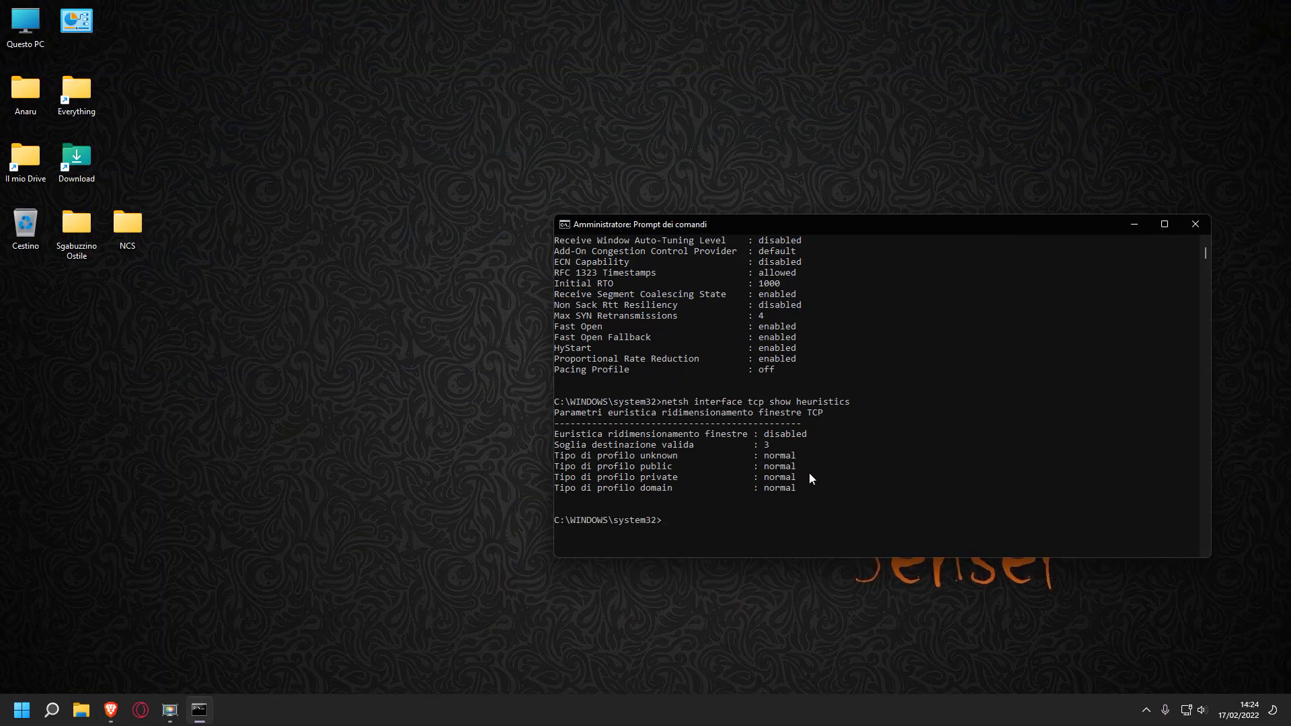
pyautogui.scroll(6, 806, 470)
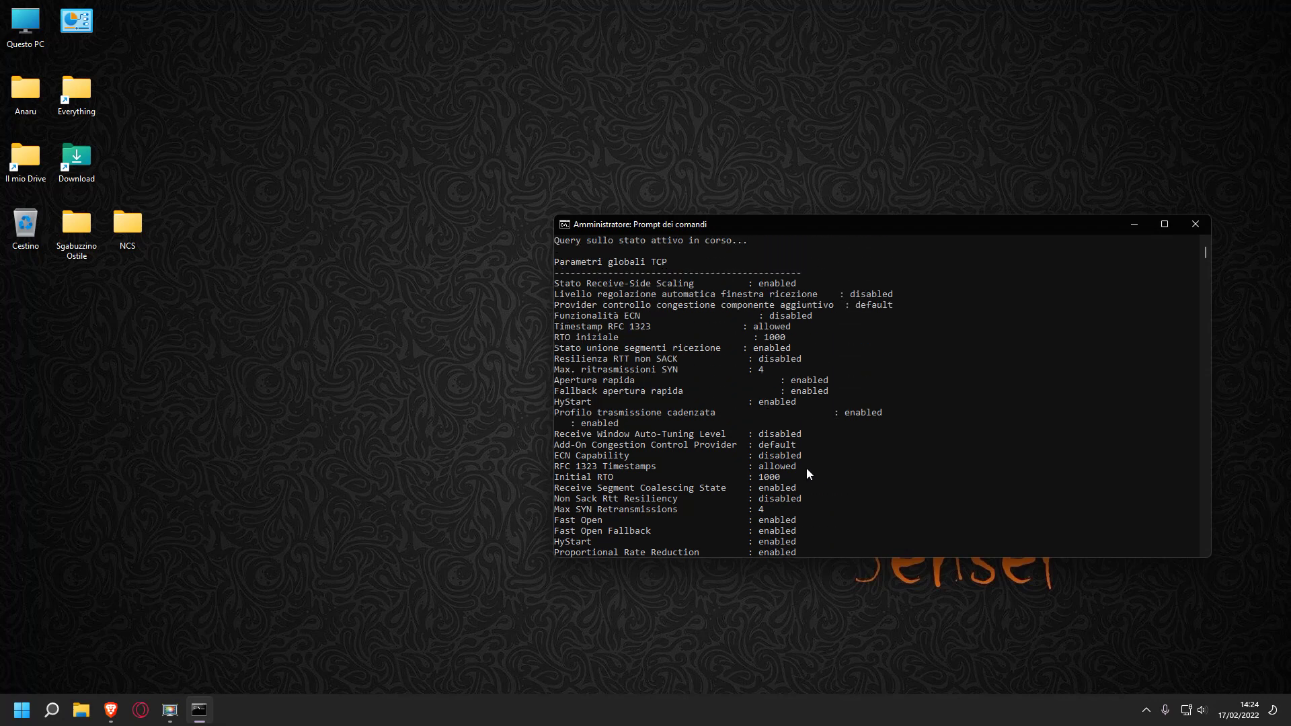
pyautogui.scroll(5, 805, 468)
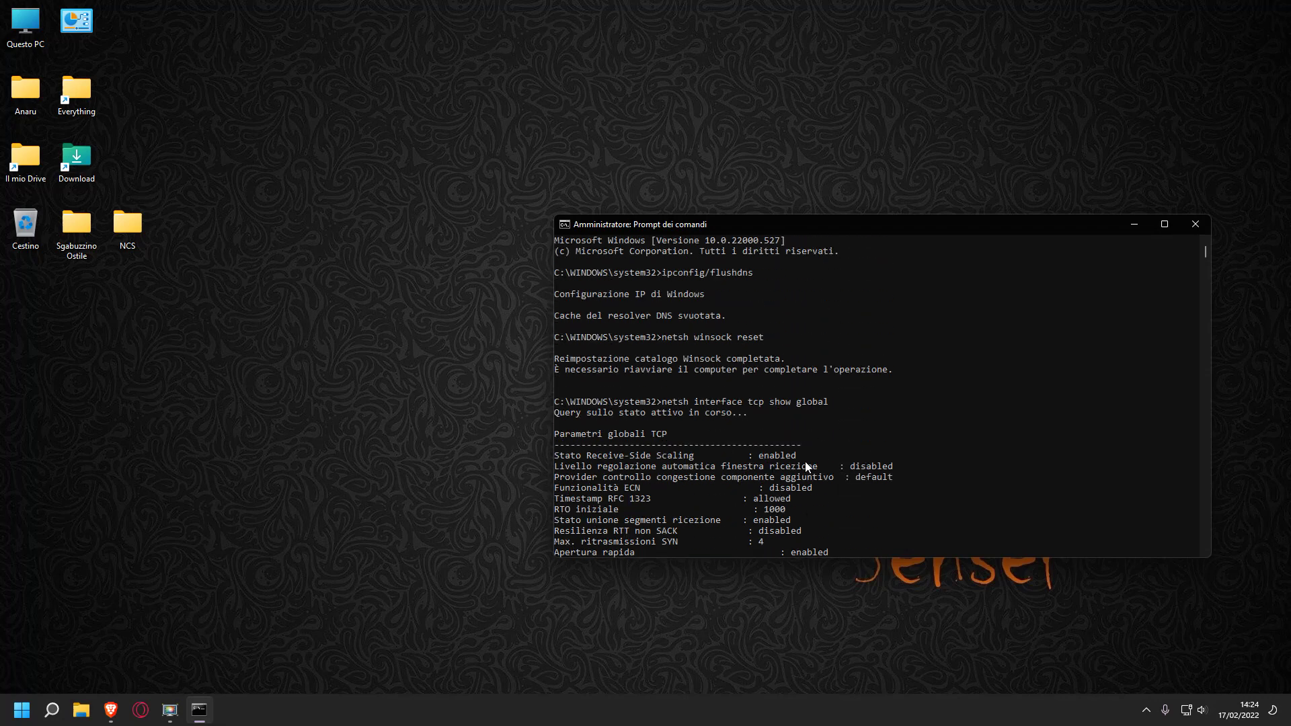
pyautogui.scroll(-6, 804, 464)
pyautogui.scroll(-5, 798, 458)
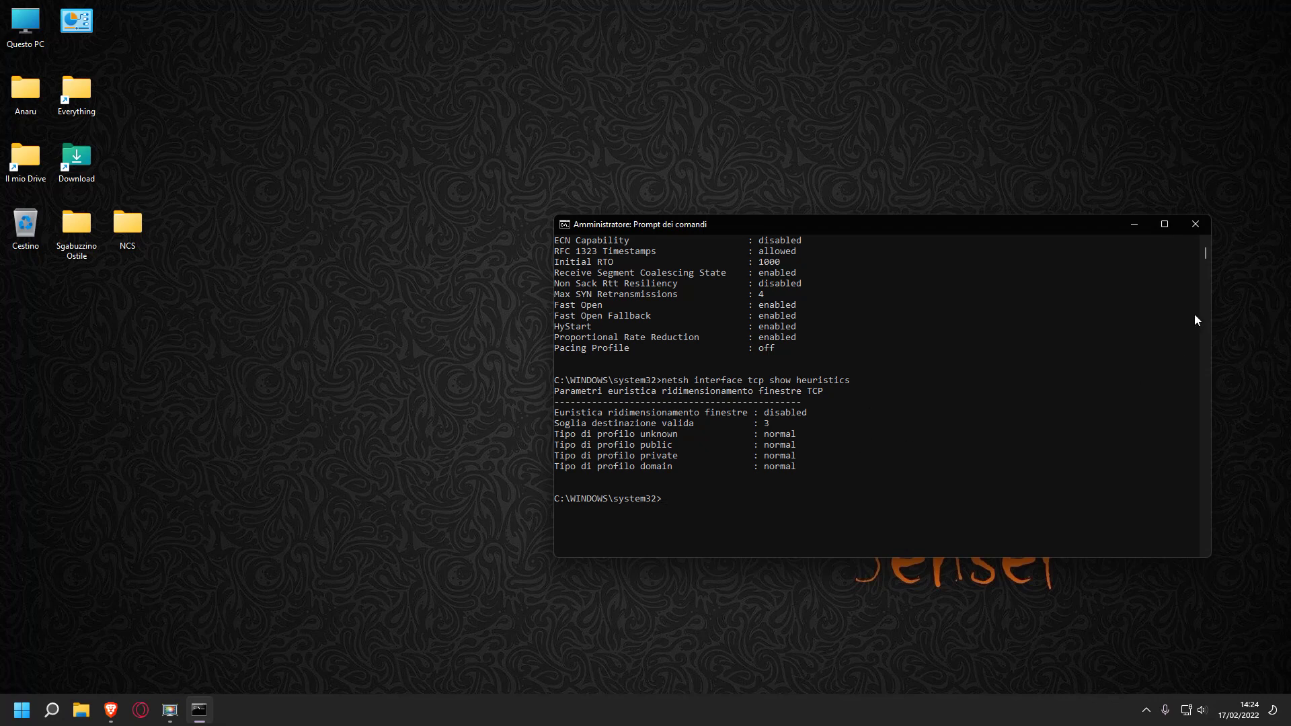
pyautogui.click(1207, 227)
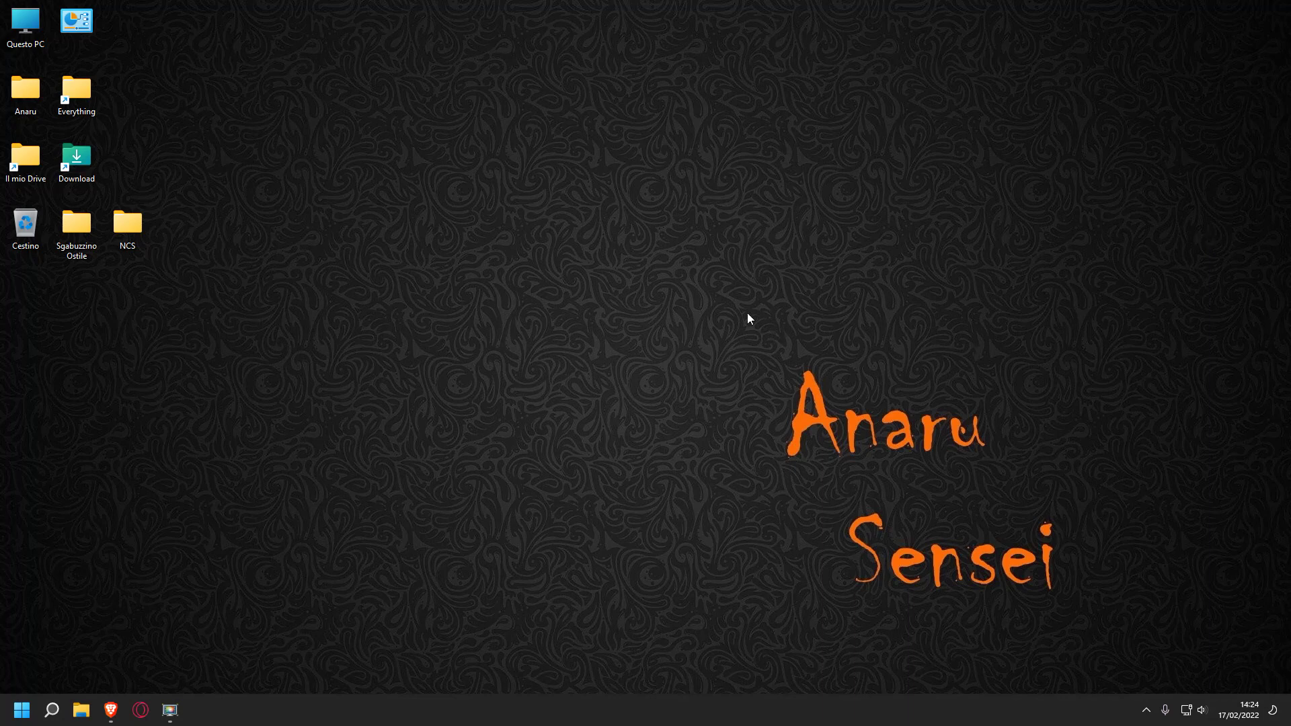
pyautogui.moveTo(748, 313); pyautogui.dragTo(1109, 642)
pyautogui.moveTo(1109, 629); pyautogui.dragTo(760, 304)
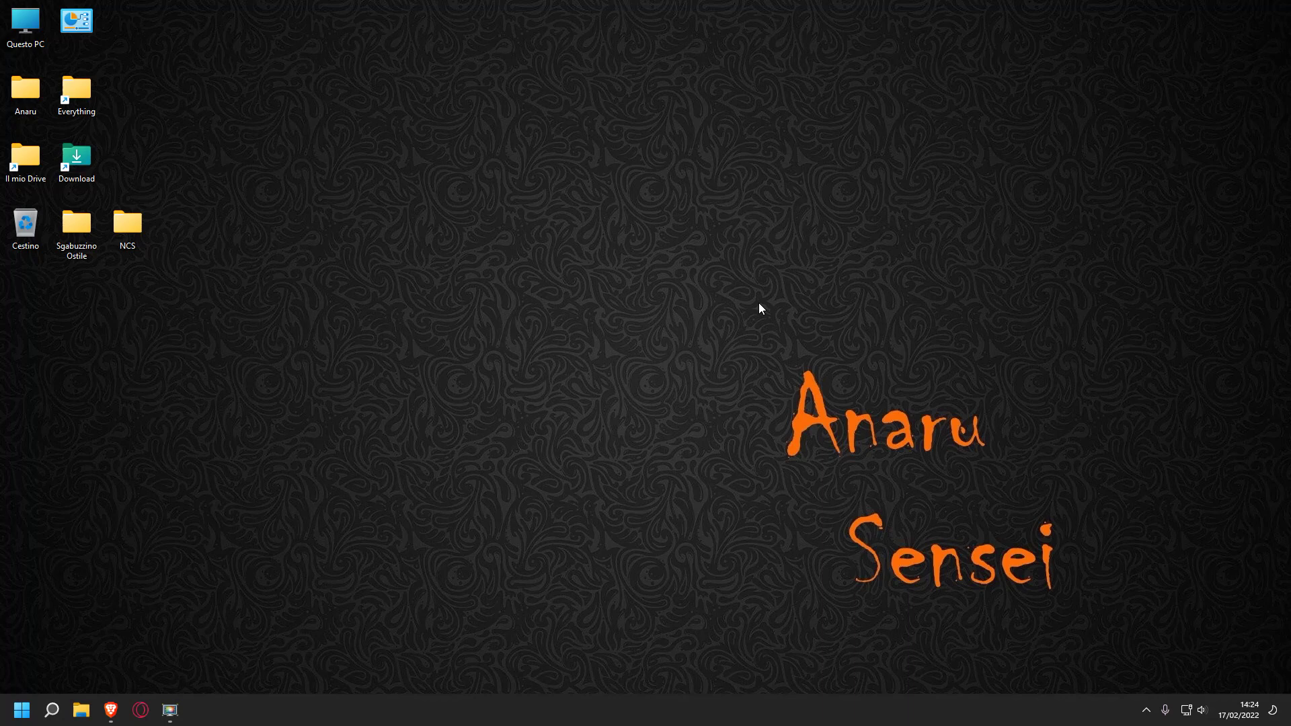